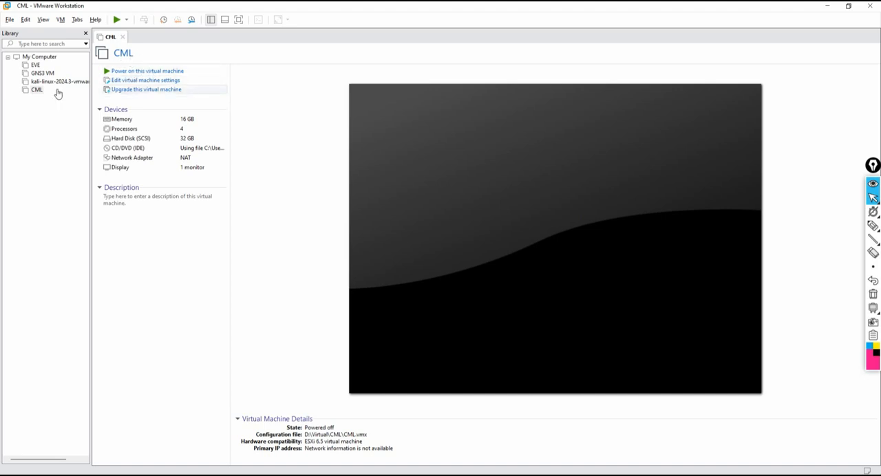
Power on the CML virtual machine.
click(33, 66)
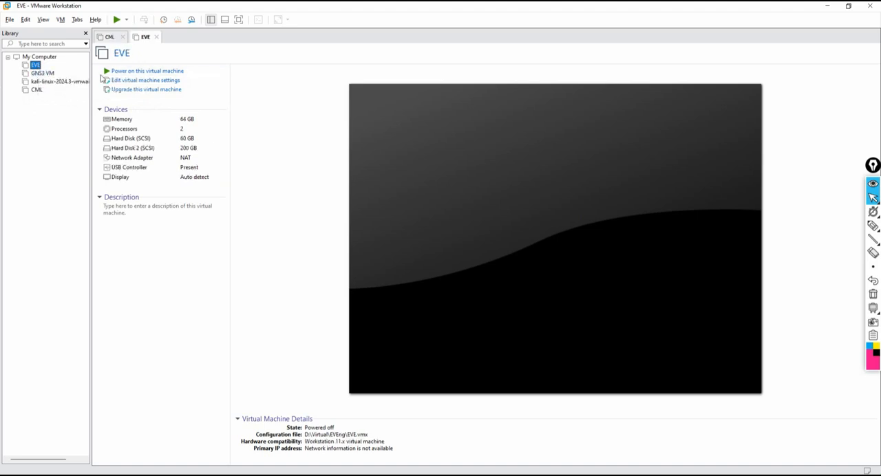
click(37, 90)
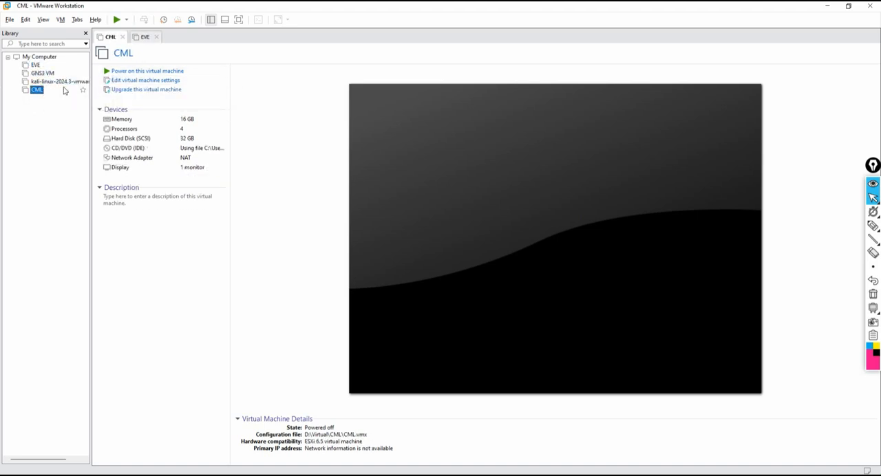
click(128, 73)
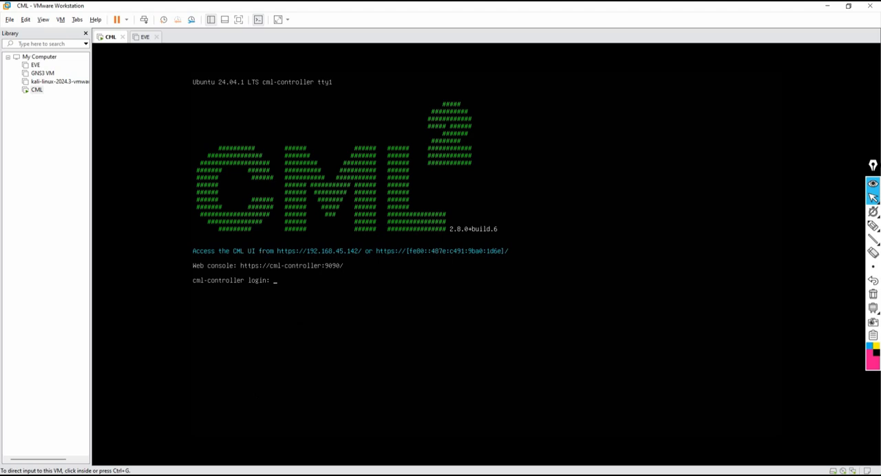
Open a Chrome browser window and load the CML web interface at 192.168.45.142.
click(169, 472)
drag(302, 4, 419, 114)
click(220, 114)
drag(351, 118, 630, 138)
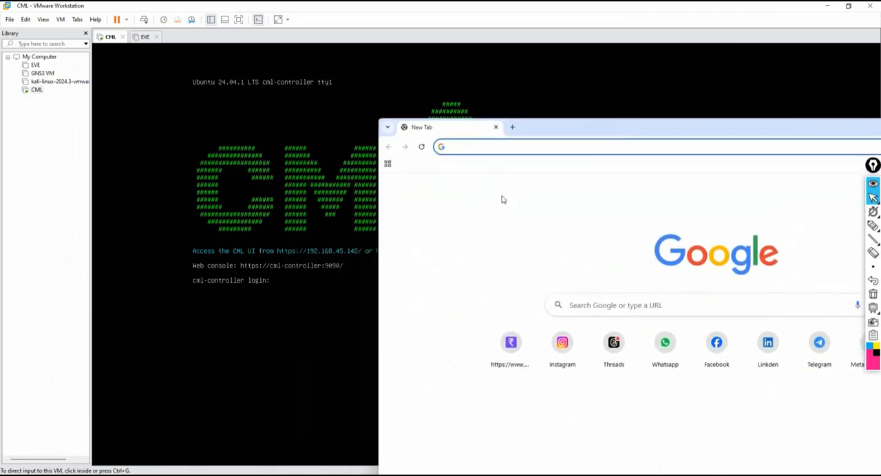
text(1)
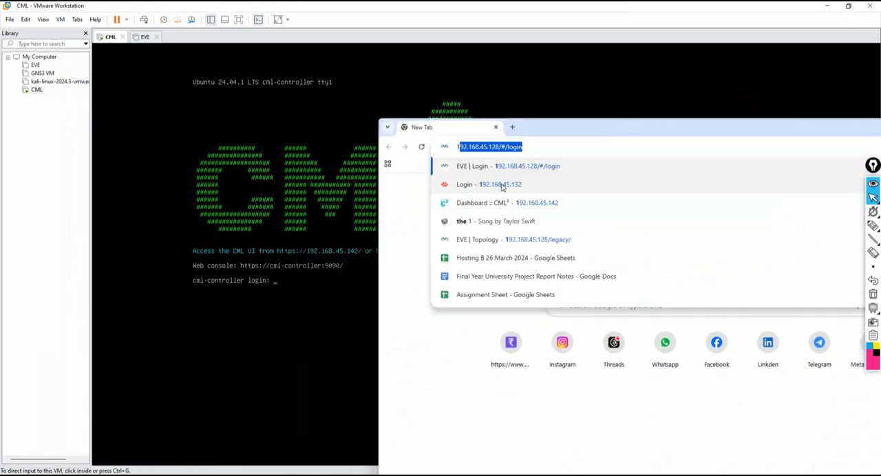
text(92.16)
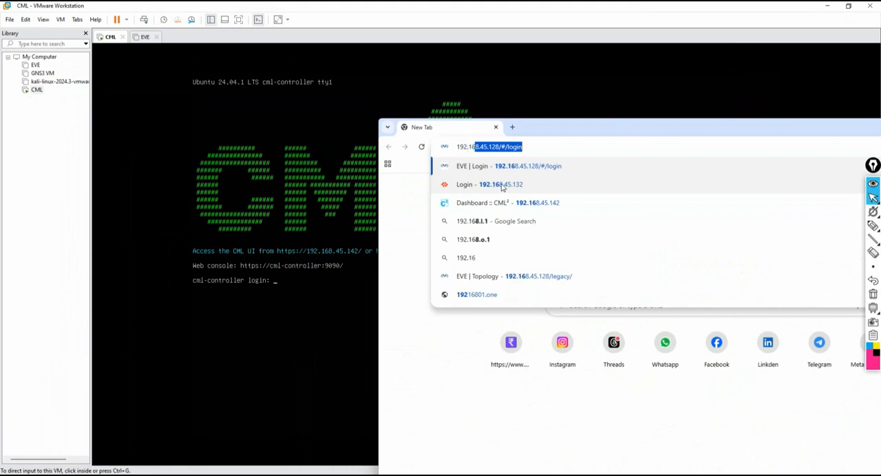
text(8.)
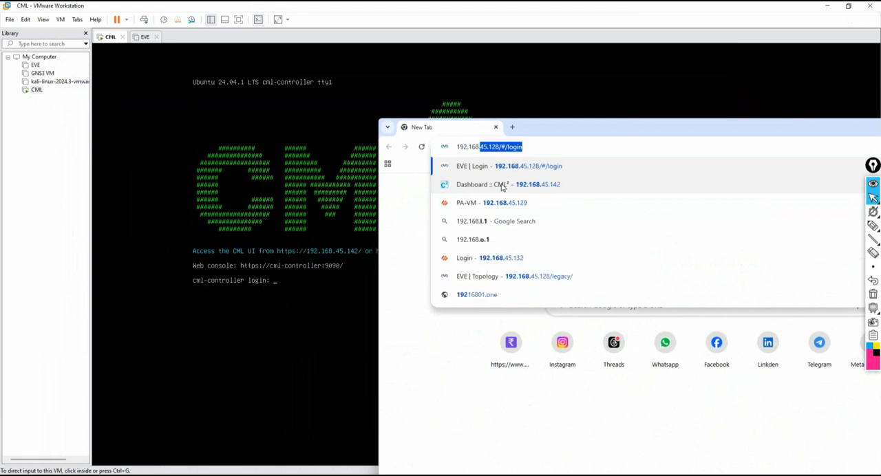
text(45.142)
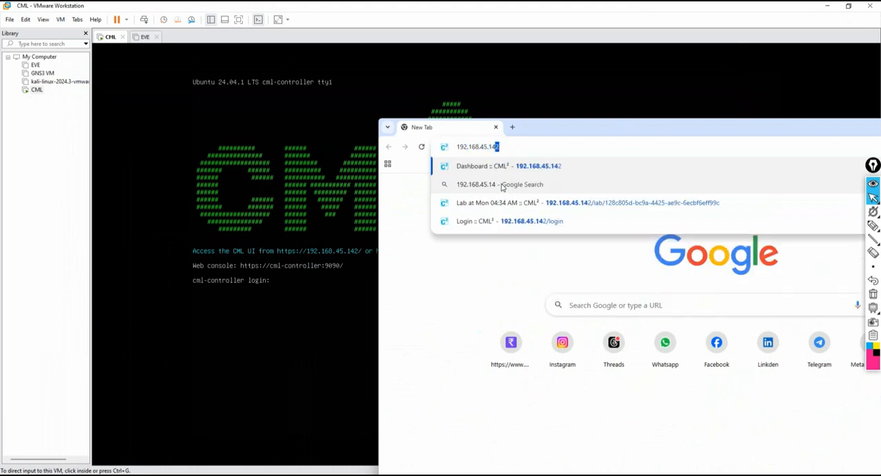
key(Return)
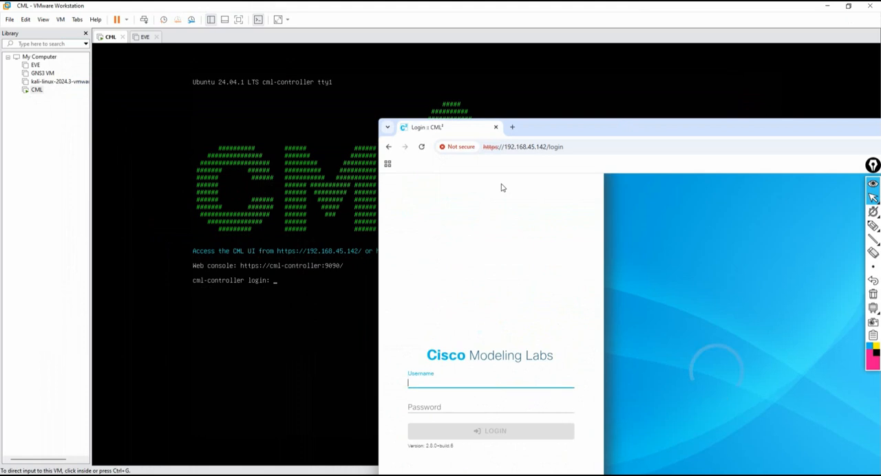
Minimize the VMware Workstation window and maximize the browser showing the CML login page.
click(823, 8)
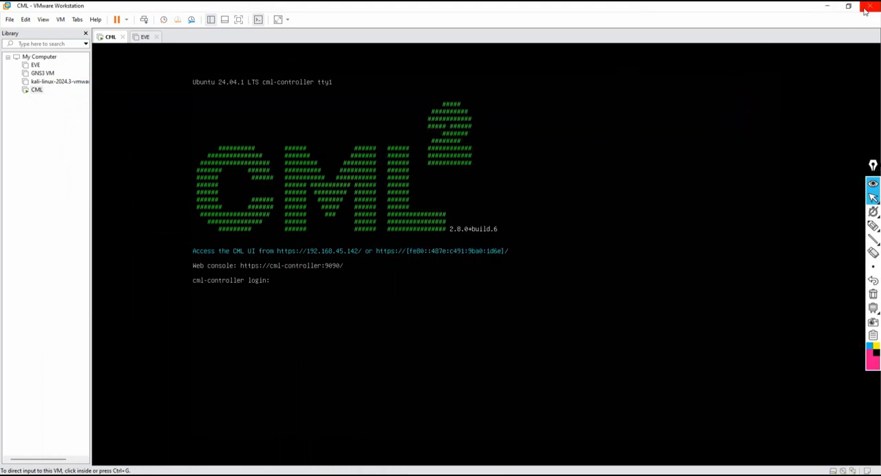
click(828, 7)
double_click(631, 126)
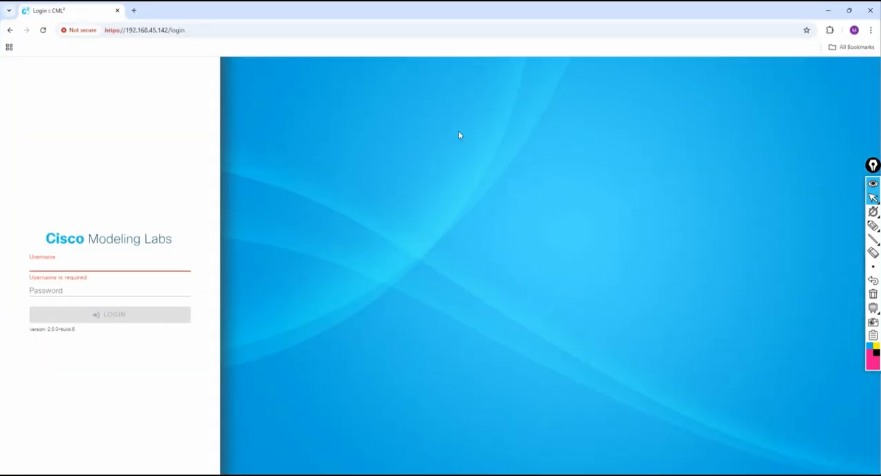
Log in to Cisco Modeling Labs with the username admin and the account password.
click(62, 262)
click(87, 285)
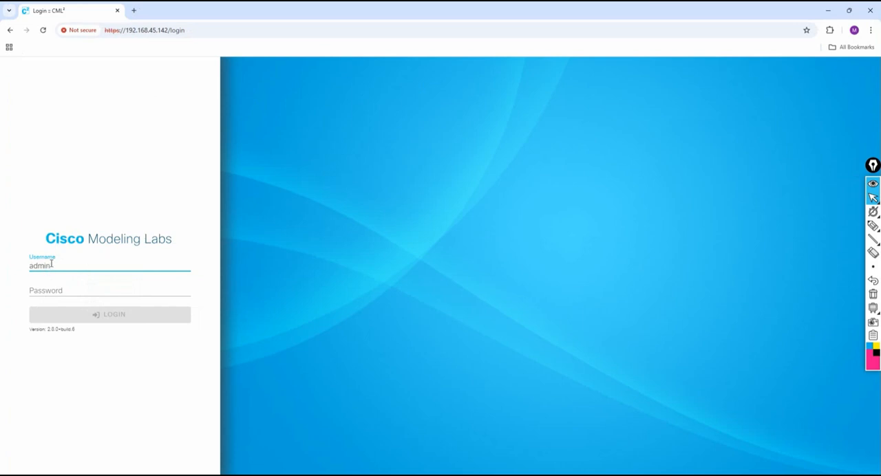
click(62, 290)
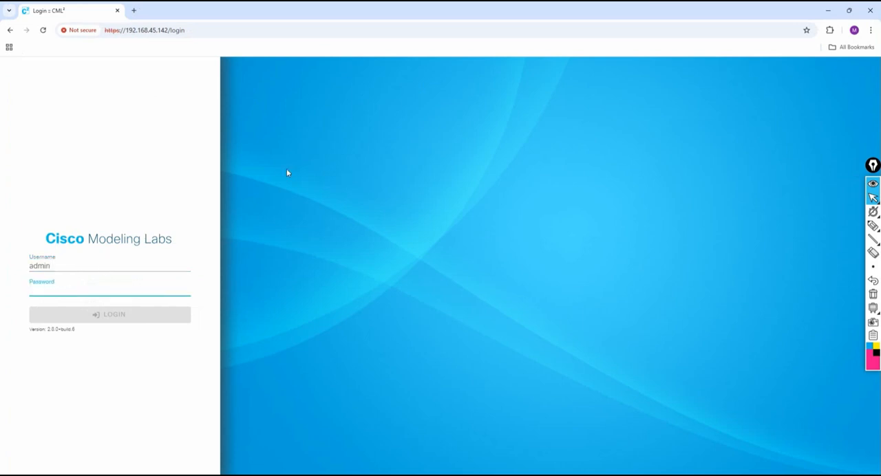
text(•)
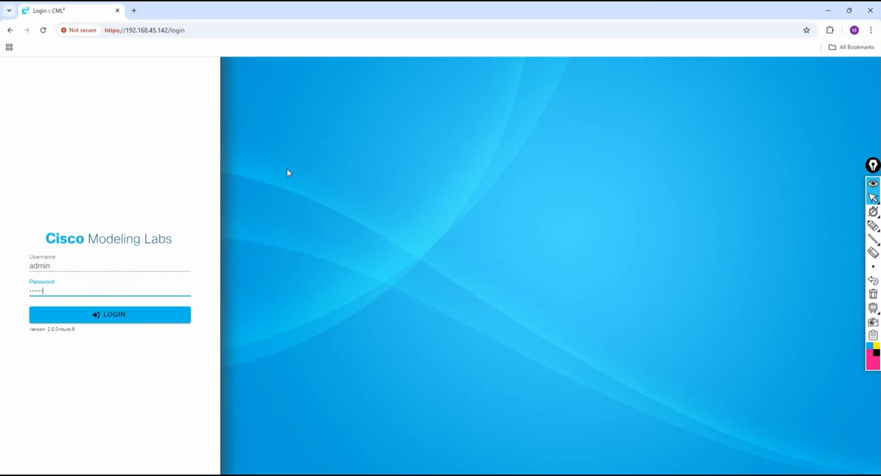
key(Return)
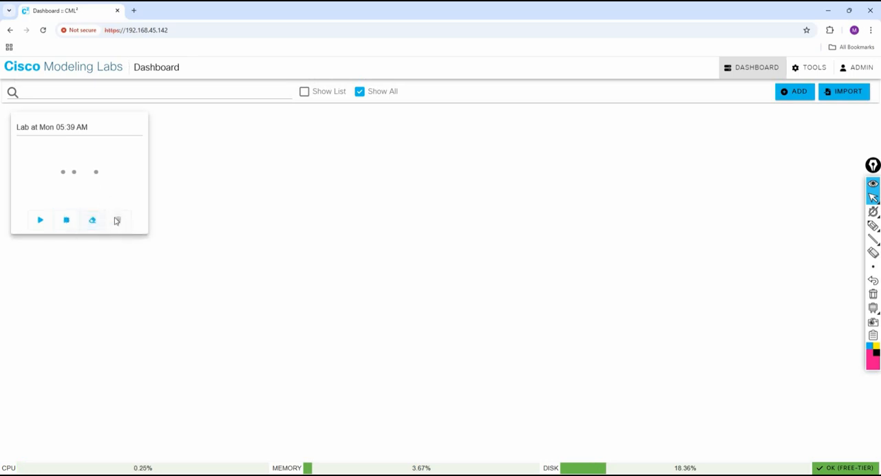
Open the existing lab "Lab at Mon 05:39 AM" to view its nodes and lab actions, and return to the dashboard.
click(97, 186)
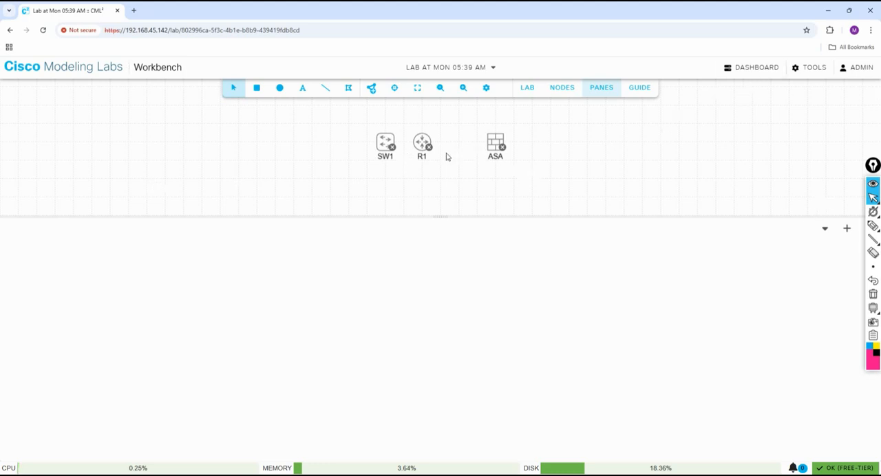
click(528, 89)
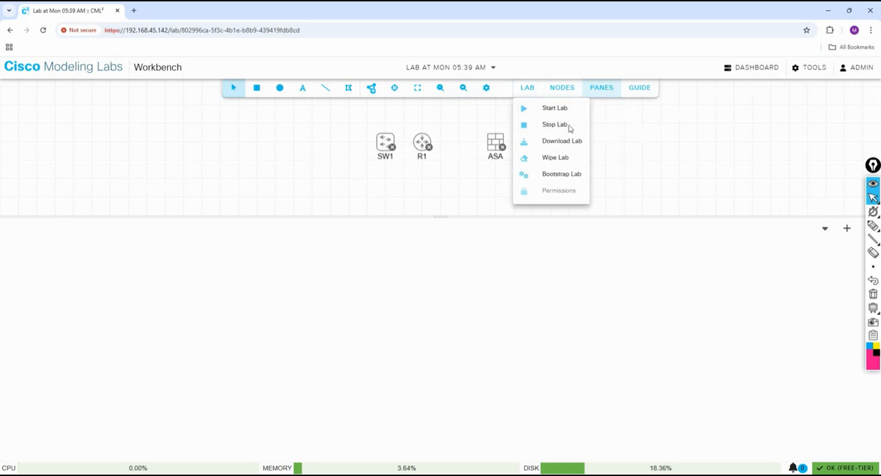
click(322, 127)
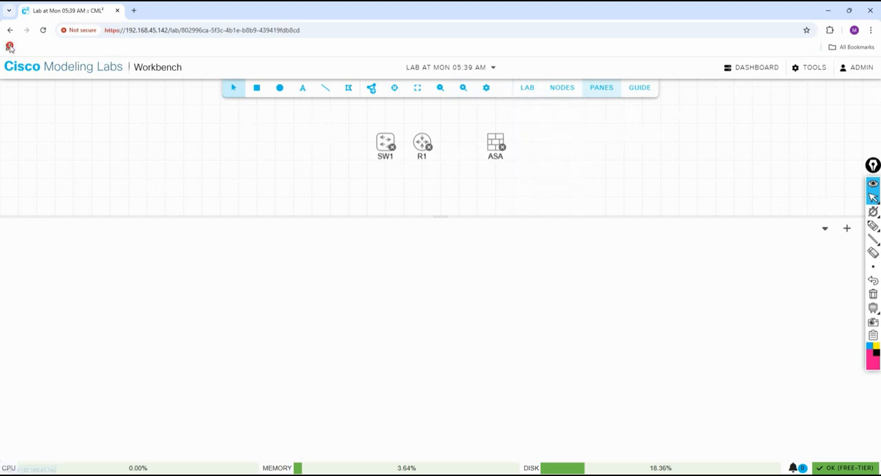
click(765, 71)
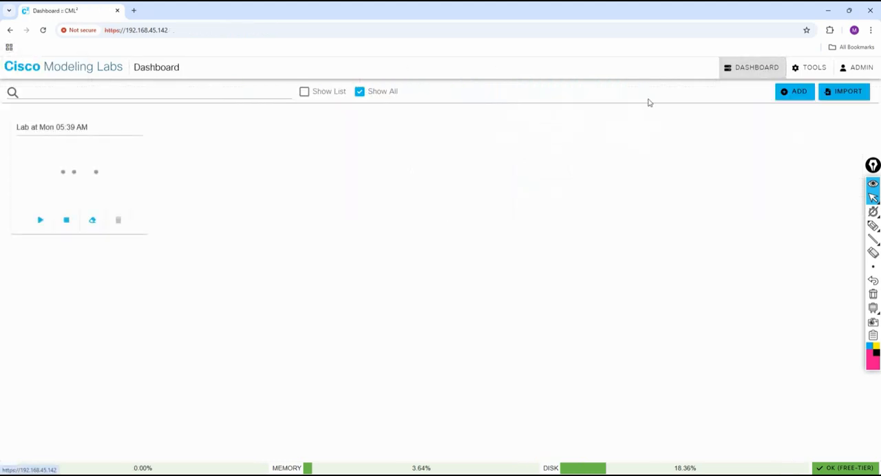
Create a new lab and place two IOL router nodes side by side on the canvas.
click(794, 92)
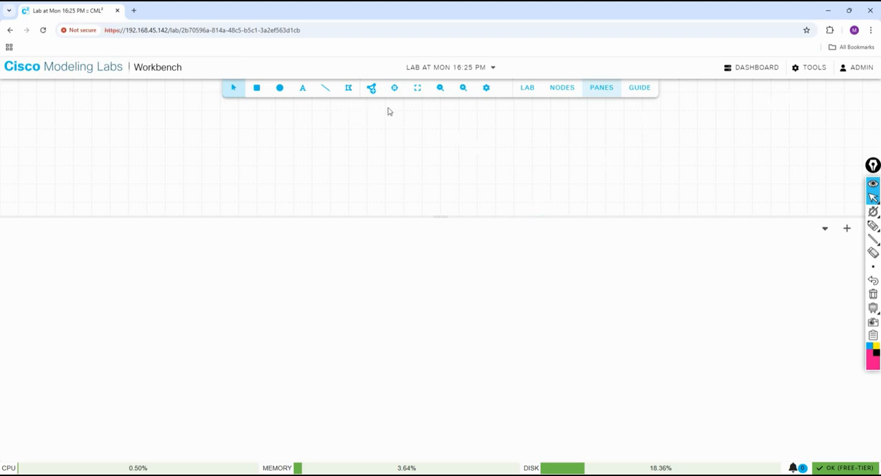
click(371, 87)
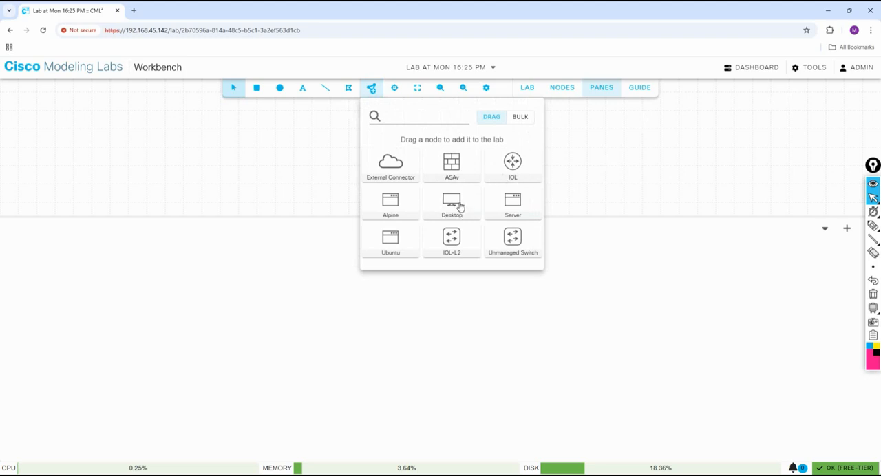
mouse_move(460, 206)
mouse_move(459, 175)
mouse_move(513, 247)
mouse_move(508, 201)
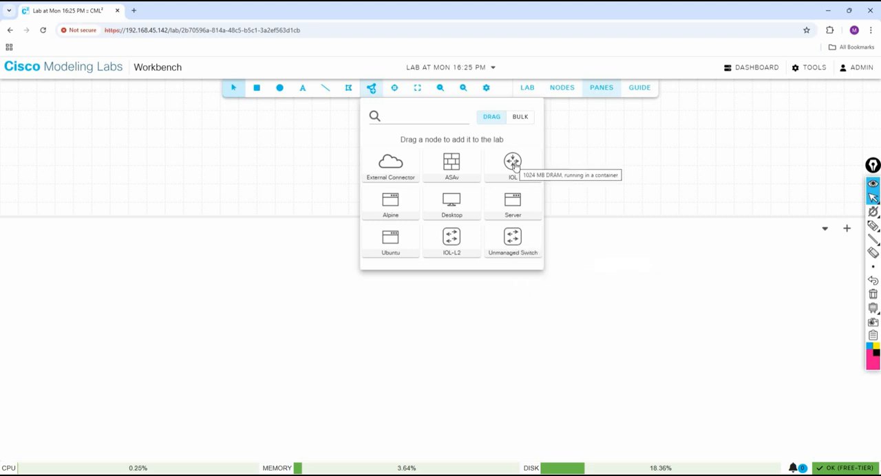
drag(515, 165, 184, 145)
drag(509, 157, 256, 148)
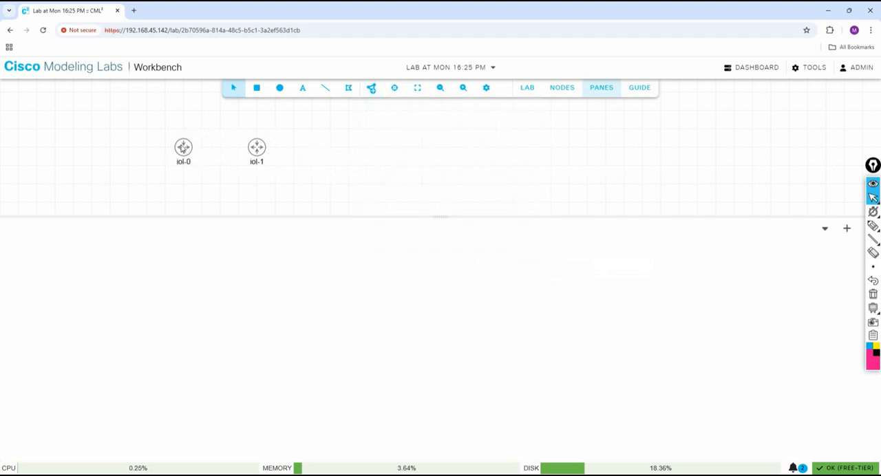
Rename the iol-0 router node to R1.
click(182, 147)
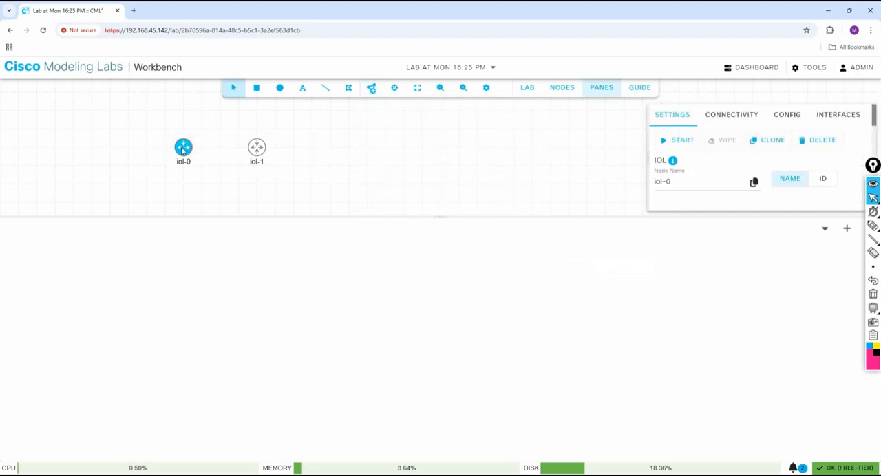
right_click(183, 147)
click(200, 131)
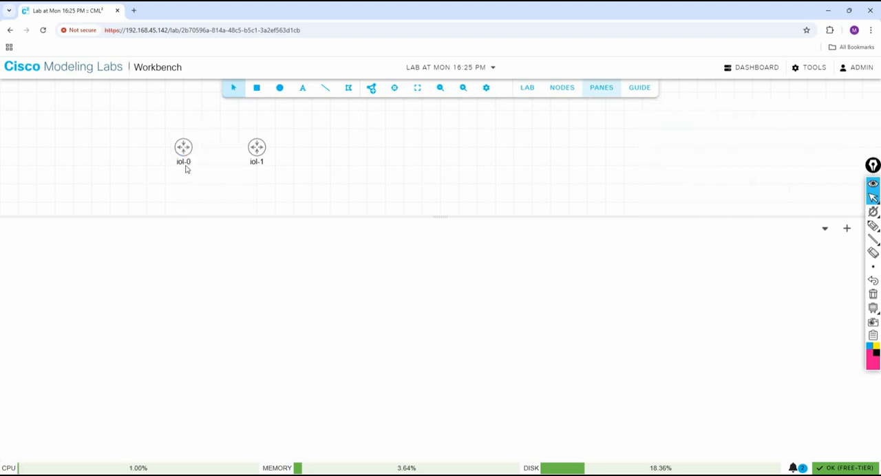
click(184, 150)
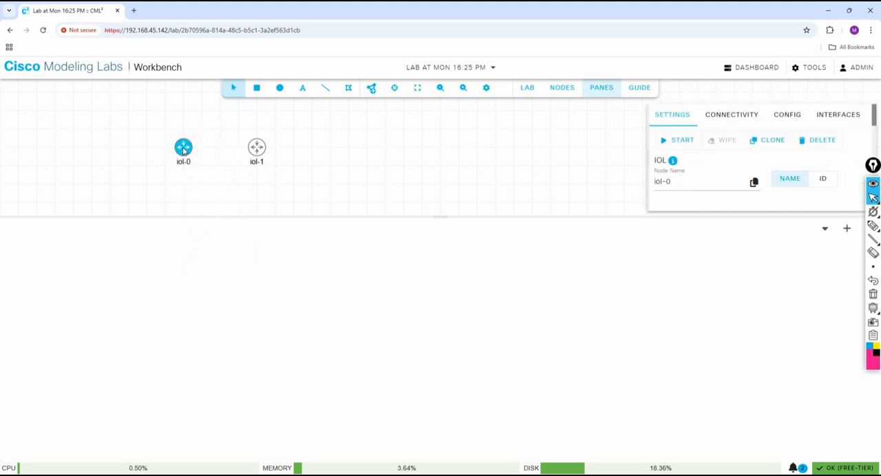
drag(677, 181, 640, 181)
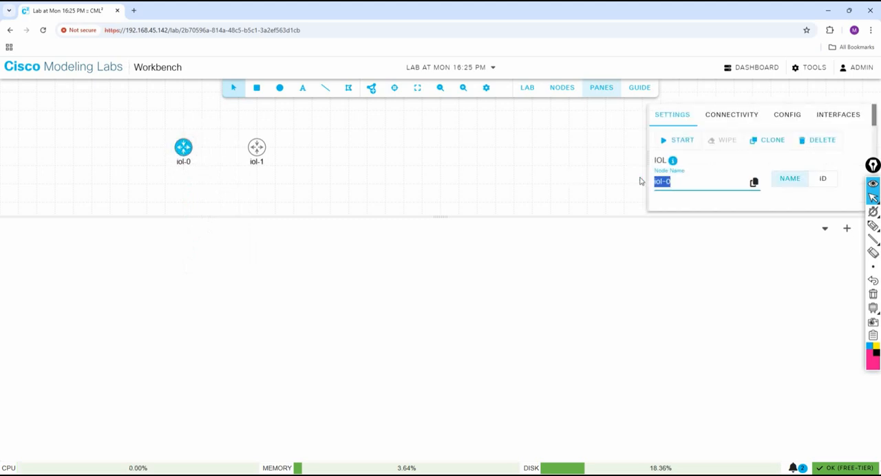
text(R1)
click(737, 200)
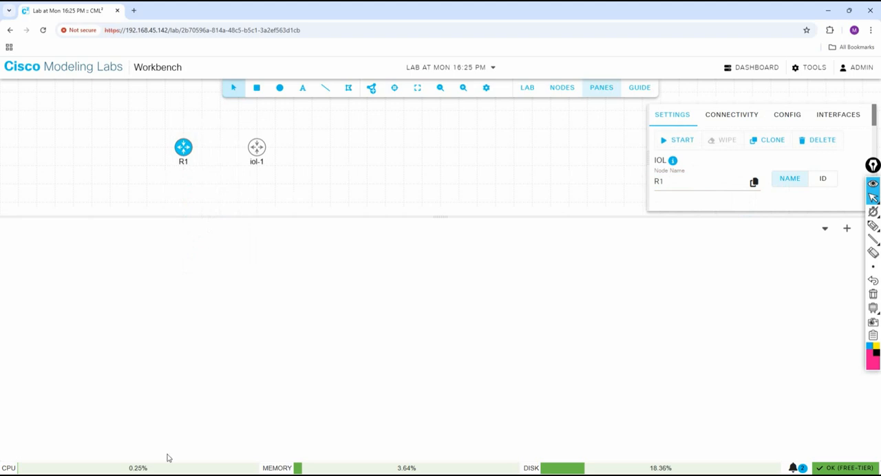
Switch to Google Meet, admit the waiting participant to the call, and return to the lab workbench.
mouse_move(115, 474)
click(70, 437)
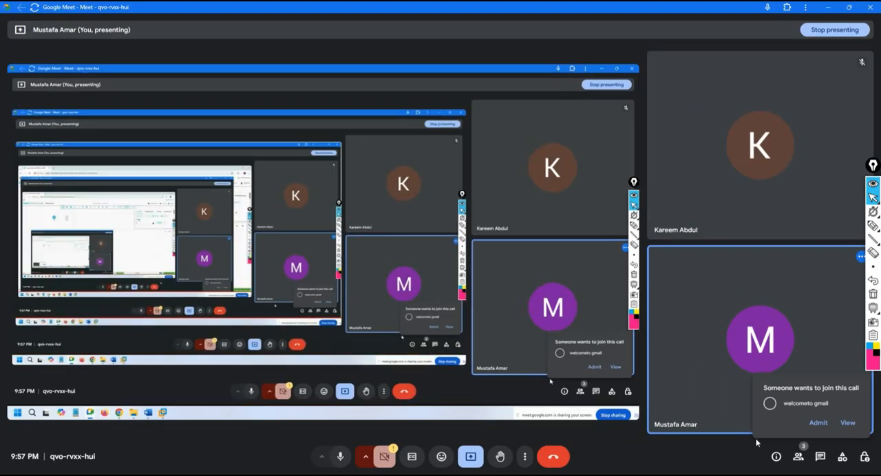
click(819, 423)
key(alt+Tab)
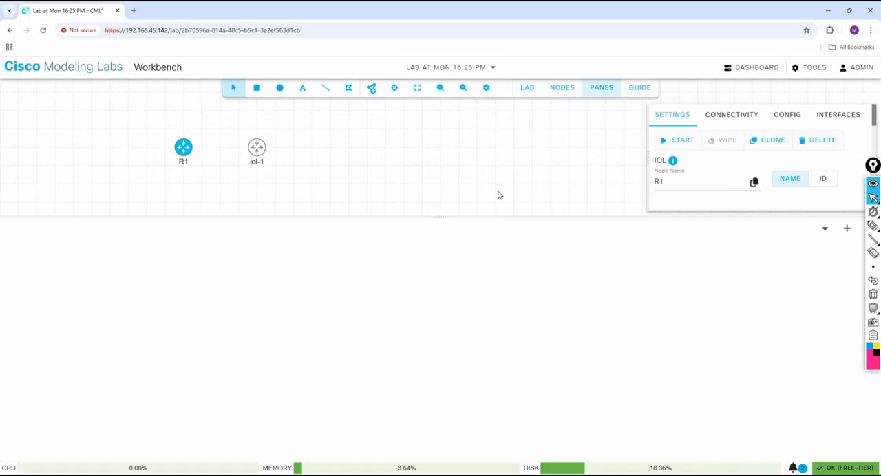
Rename the iol-1 router node to R2 and deselect it.
right_click(261, 153)
click(317, 130)
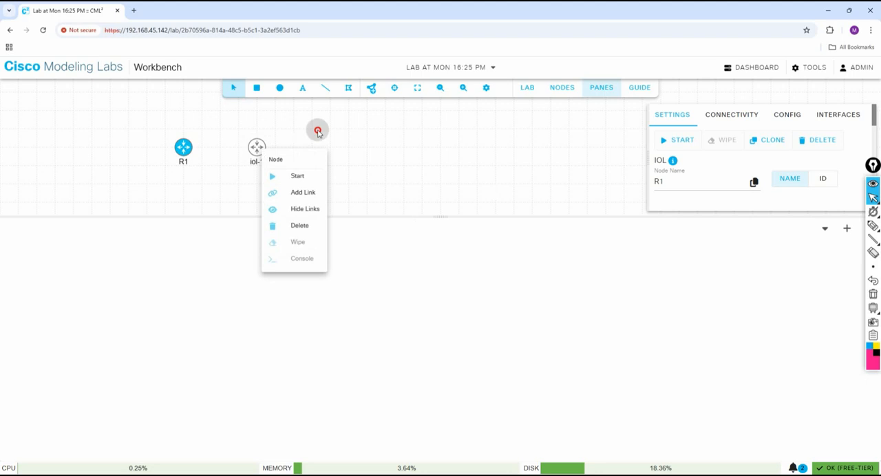
click(256, 149)
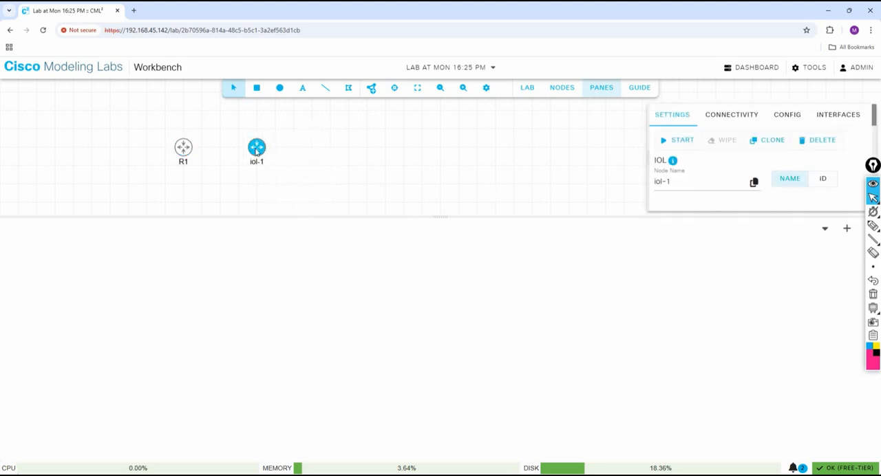
drag(681, 189, 653, 182)
text(R2)
click(737, 200)
click(407, 180)
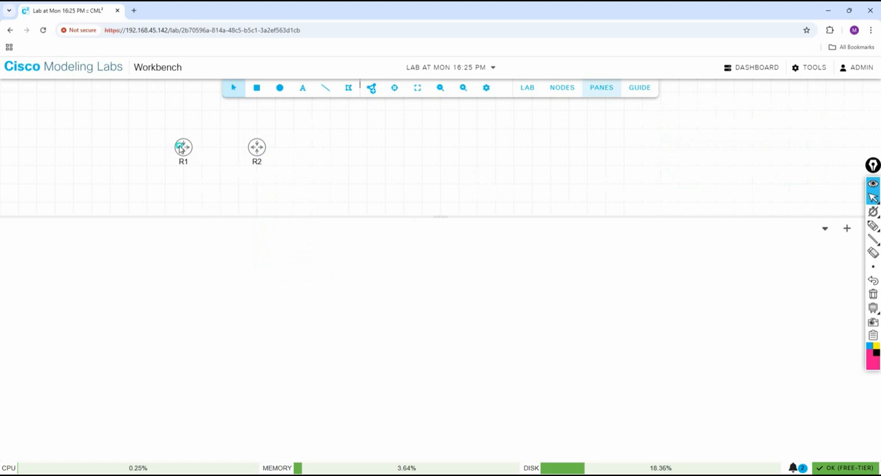
Start the R1 and R2 router nodes.
right_click(183, 147)
click(200, 178)
right_click(257, 147)
click(285, 176)
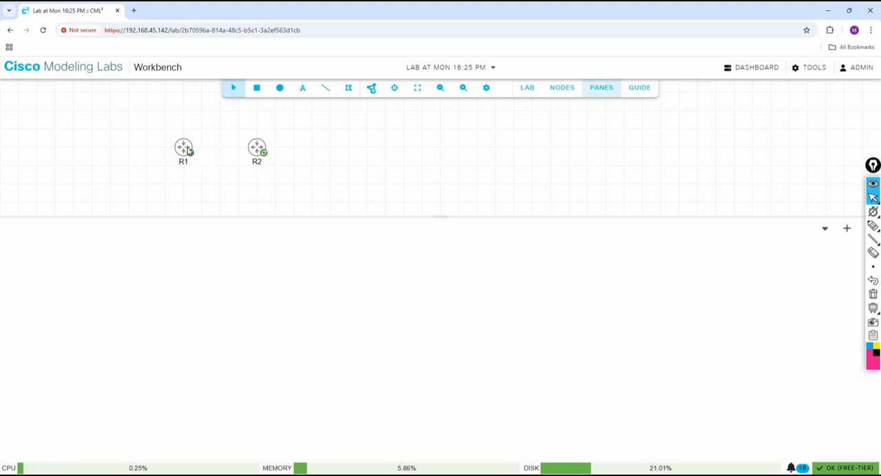
Create a link from R1's Eth0/0 interface to R2's Eth0/0 interface.
right_click(183, 146)
click(200, 122)
right_click(180, 149)
click(228, 189)
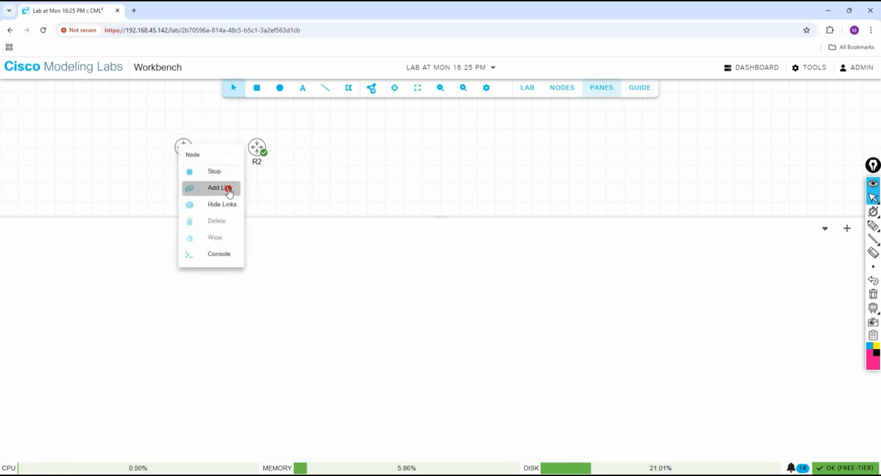
click(265, 146)
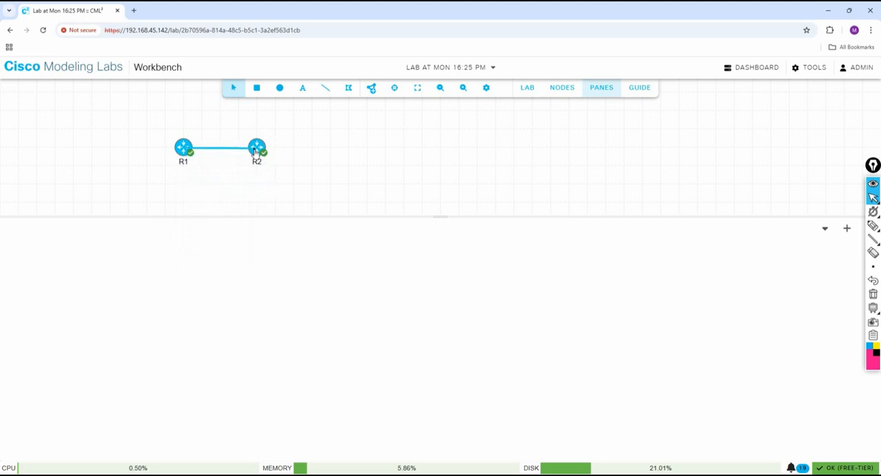
click(254, 149)
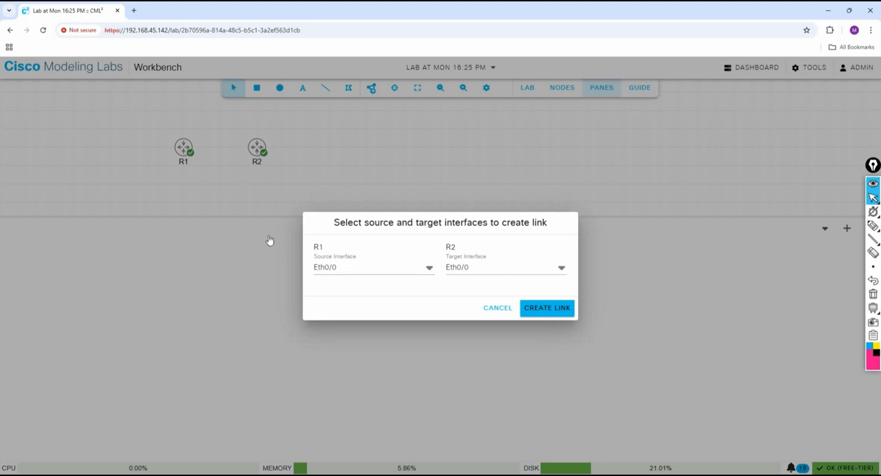
click(333, 269)
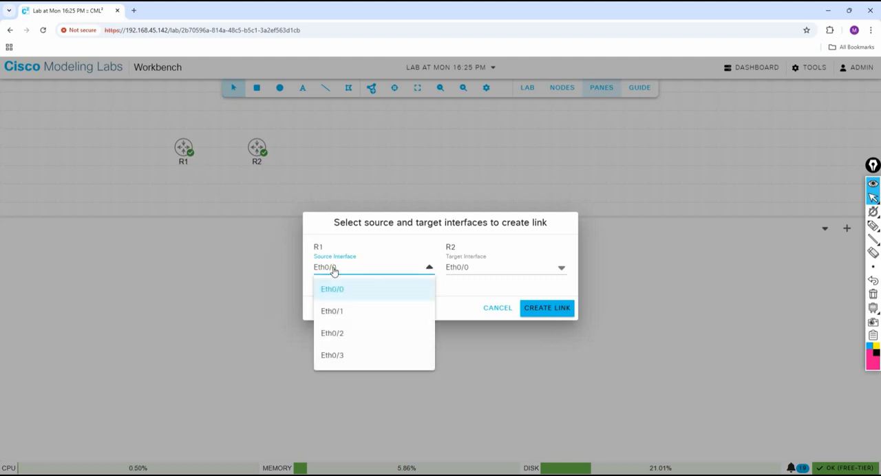
click(479, 271)
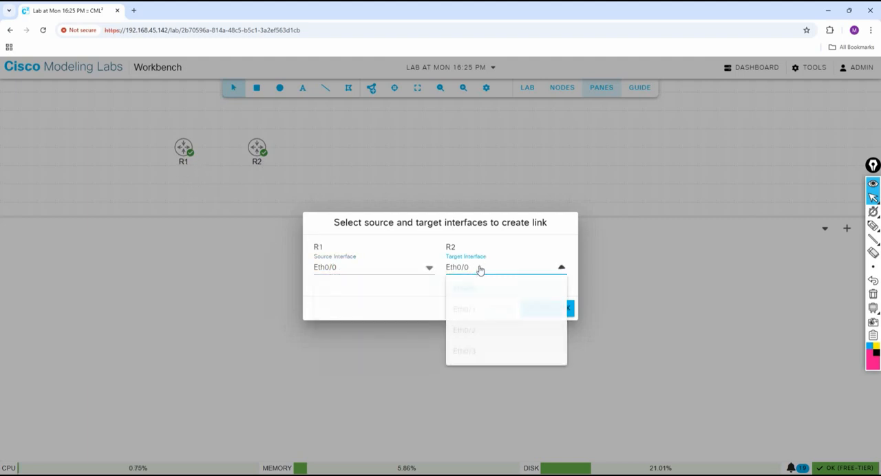
click(411, 301)
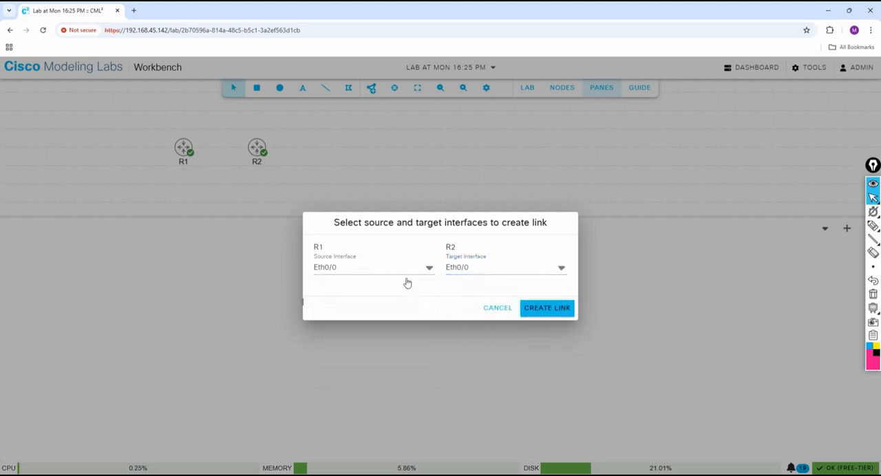
click(555, 309)
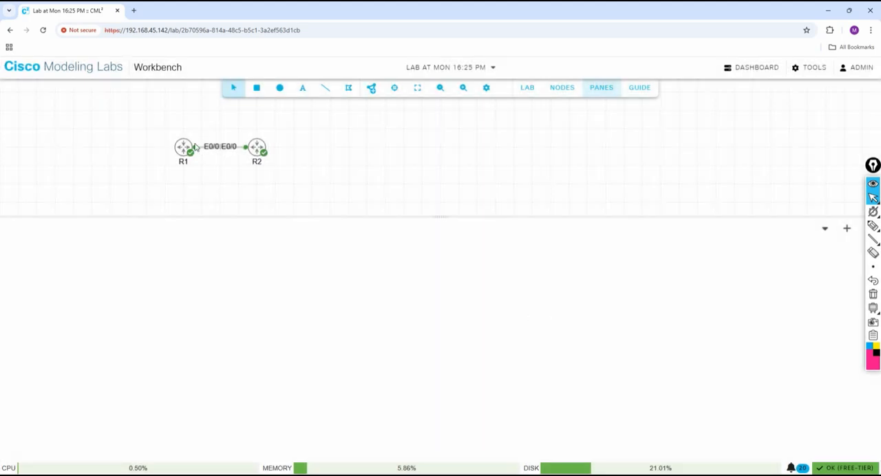
Move the R2 node farther away from R1 along the same horizontal line.
drag(256, 150, 293, 148)
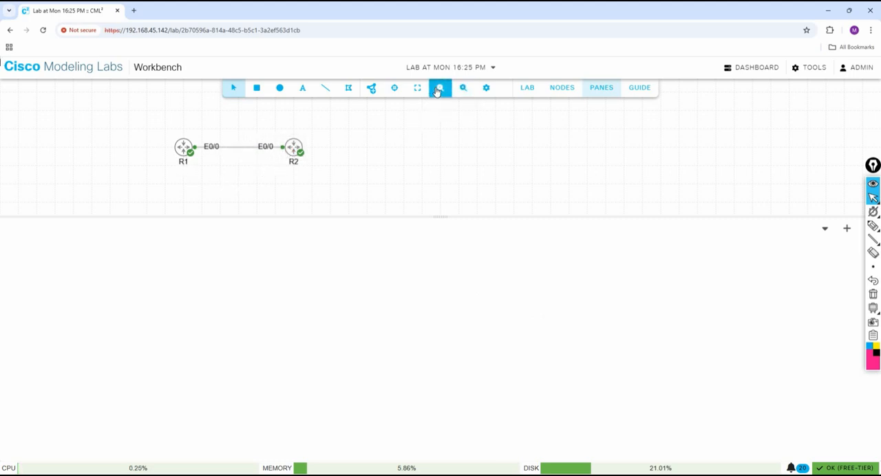
click(466, 93)
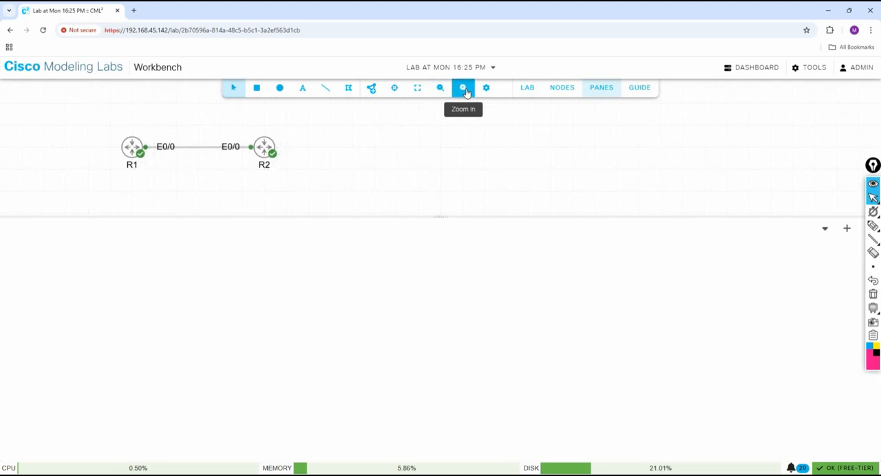
click(465, 92)
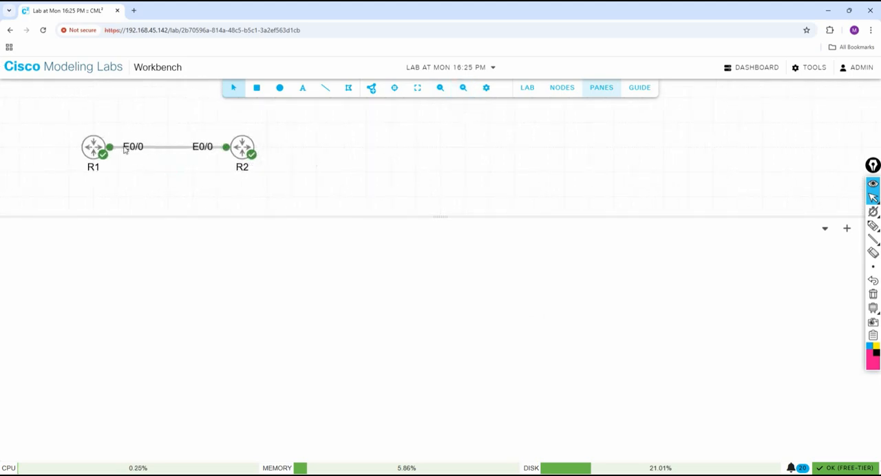
Add a second link between R1 and R2 using the Eth0/1 interface on both routers.
right_click(93, 142)
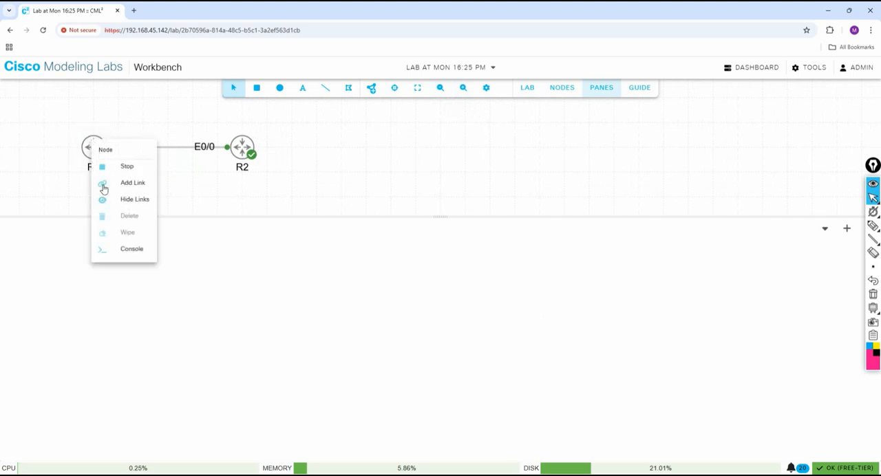
click(139, 183)
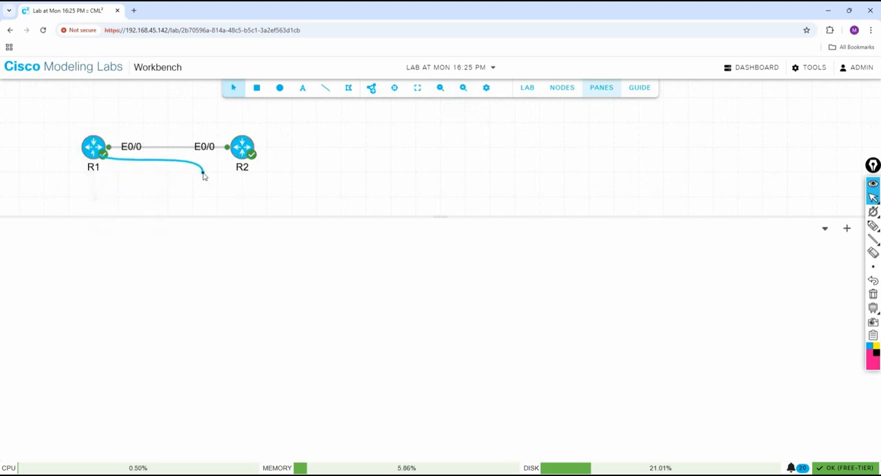
click(242, 148)
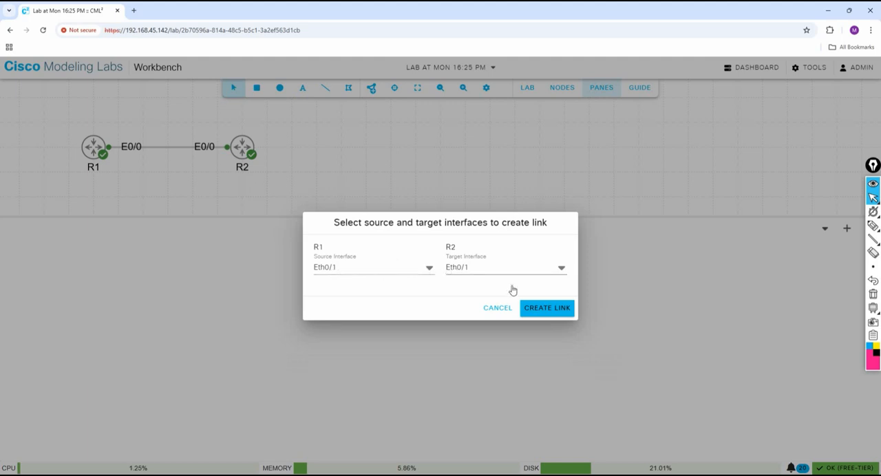
click(543, 310)
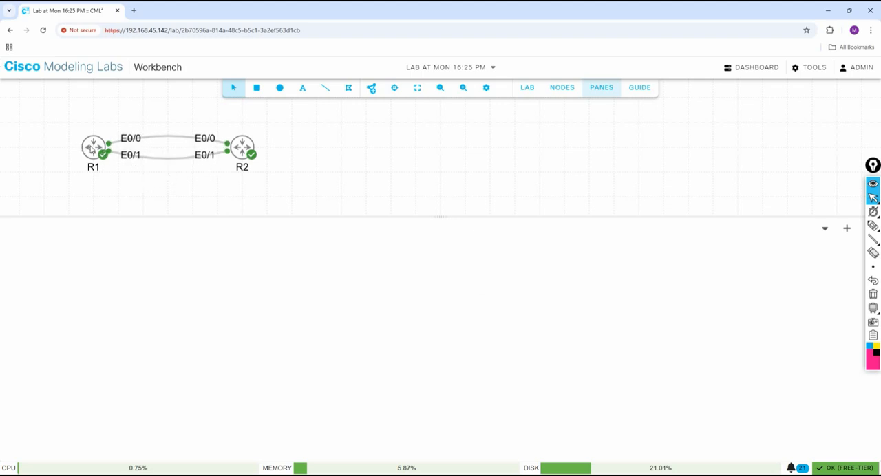
Open the console sessions of R1 and R2.
right_click(91, 148)
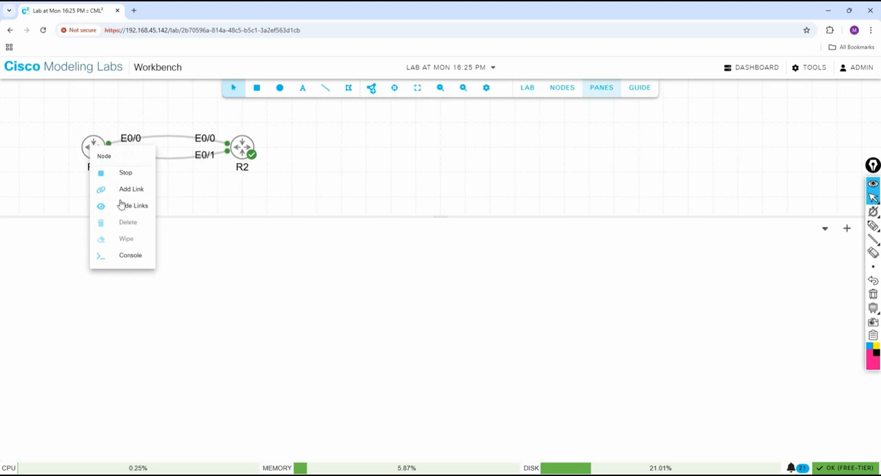
click(130, 256)
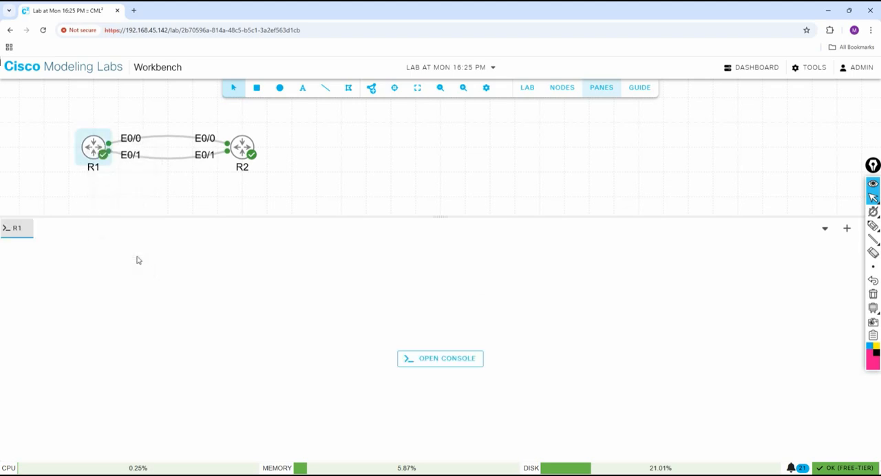
click(440, 363)
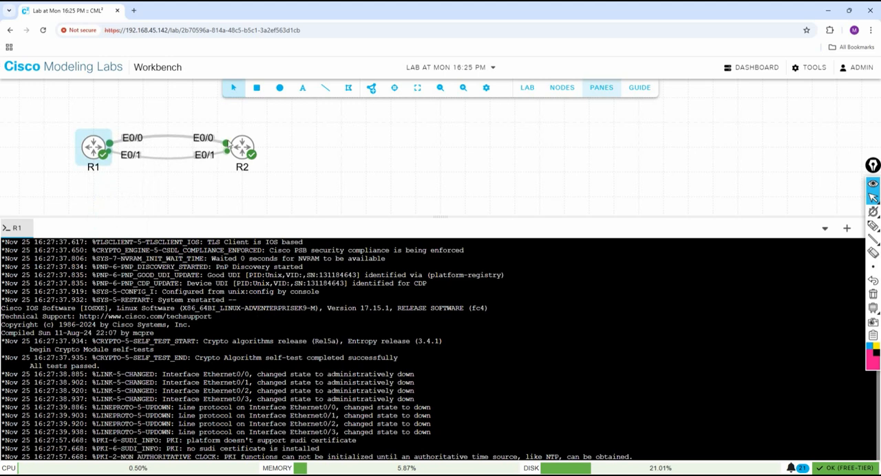
right_click(241, 145)
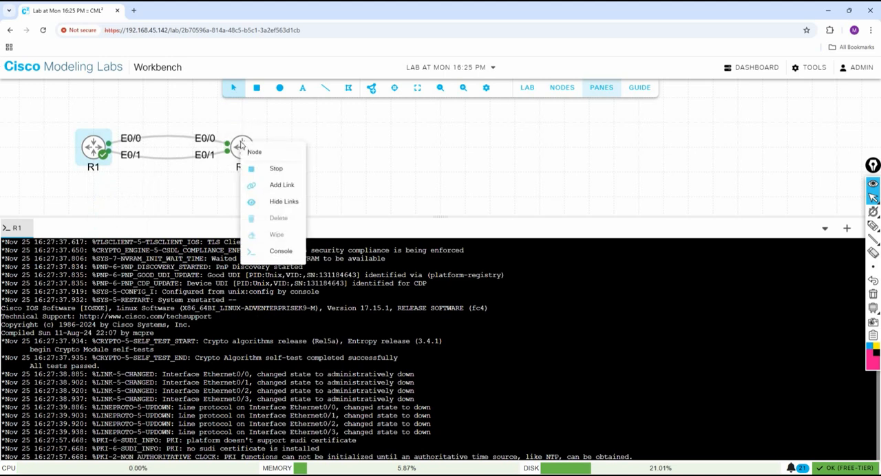
click(281, 251)
click(444, 364)
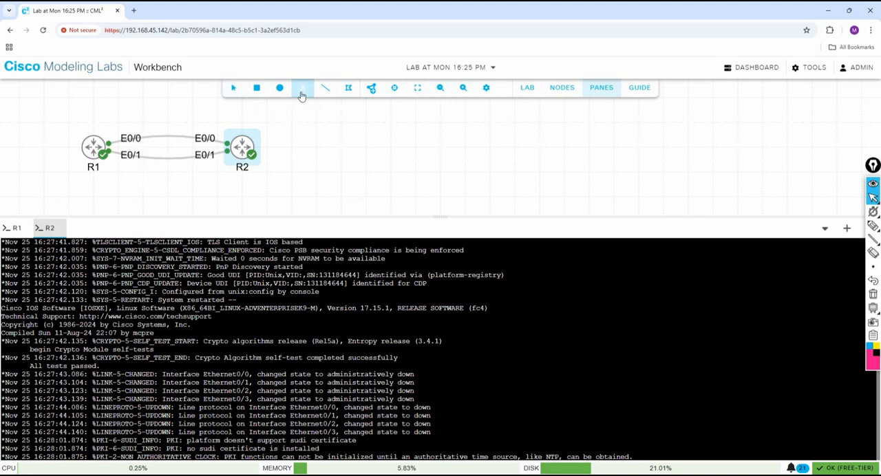
Add a text annotation reading 192.168.12.0/24 on the canvas, up and to the right of R2.
click(300, 92)
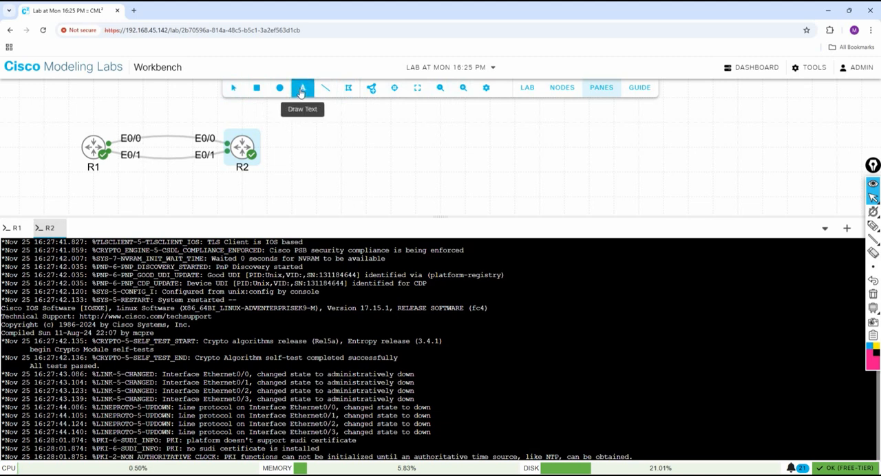
click(295, 125)
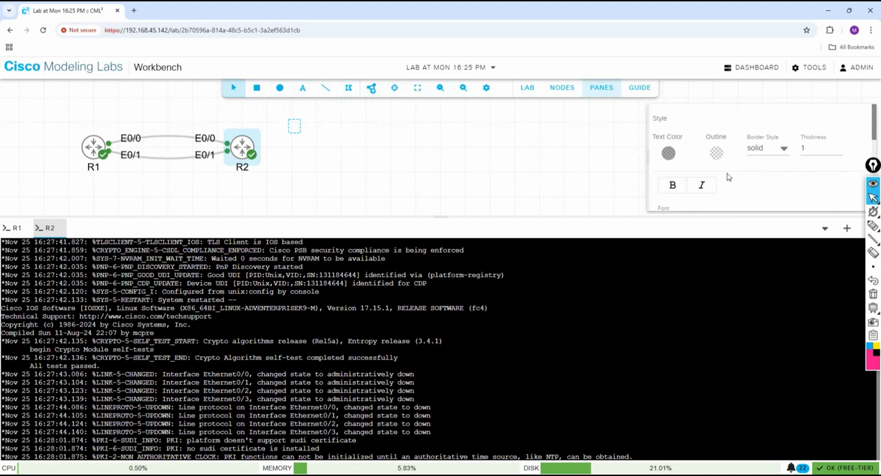
scroll(728, 174, down, 2)
scroll(723, 172, up, 3)
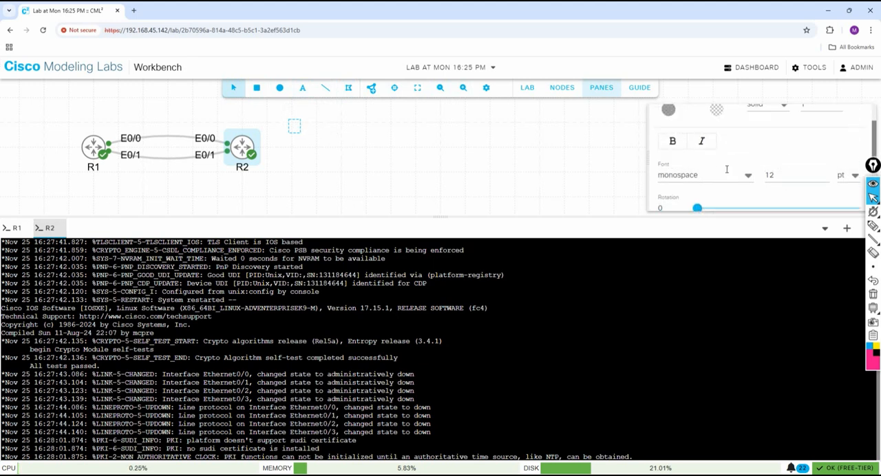
scroll(718, 171, down, 5)
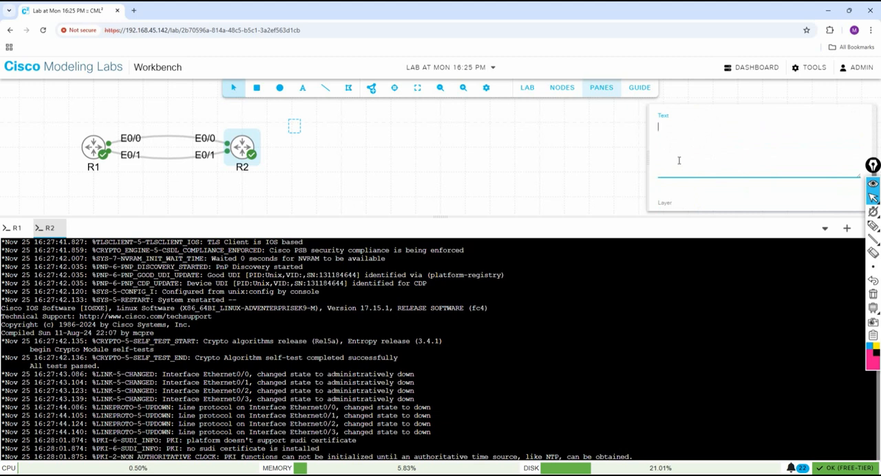
text(92.168)
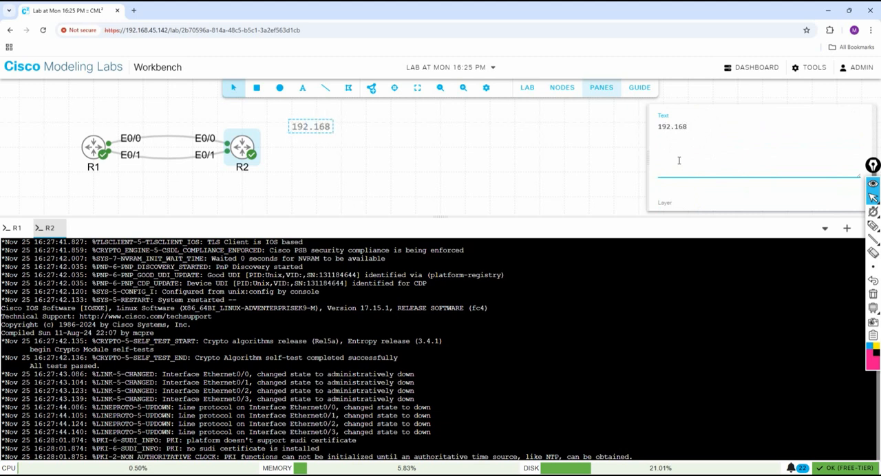
text(.12.0/24)
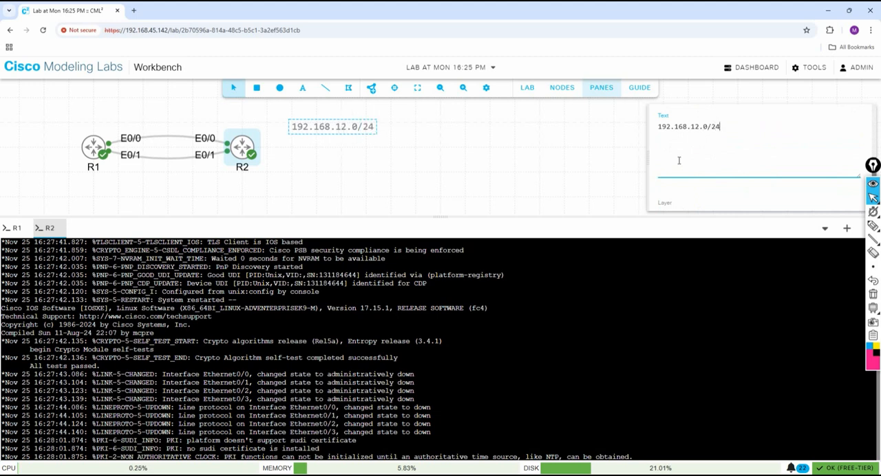
Try to clone the 192.168.12.0/24 text annotation.
scroll(693, 150, down, 1)
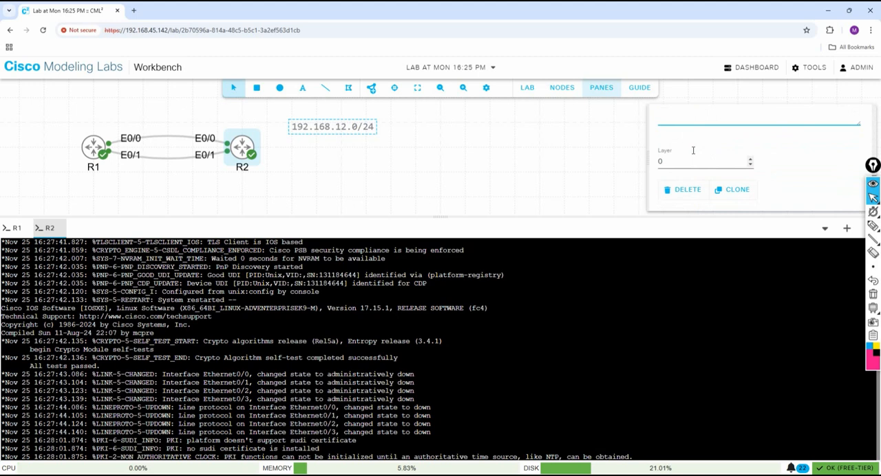
click(735, 192)
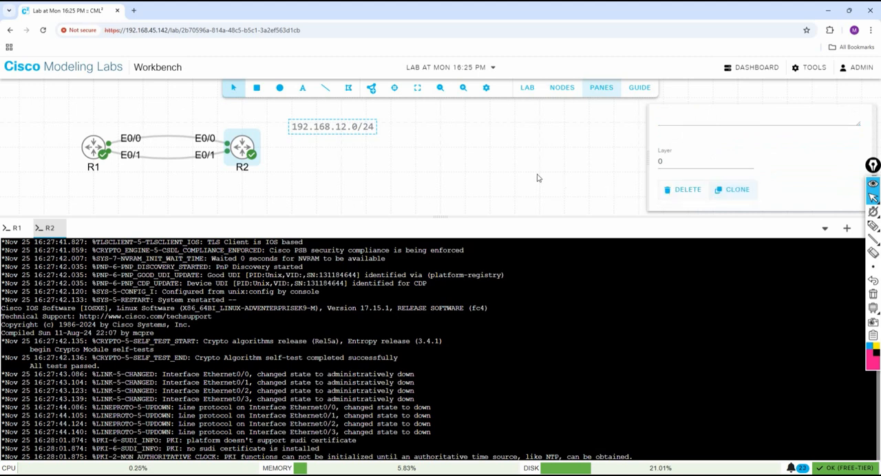
scroll(713, 143, up, 4)
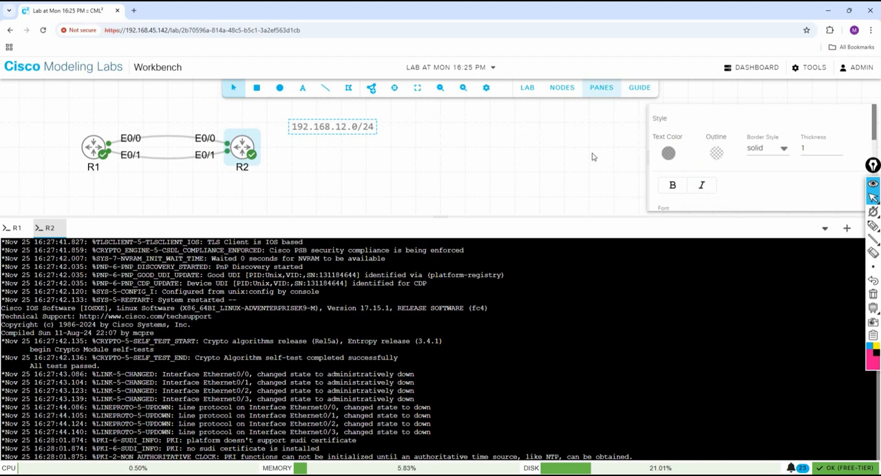
click(352, 151)
right_click(332, 129)
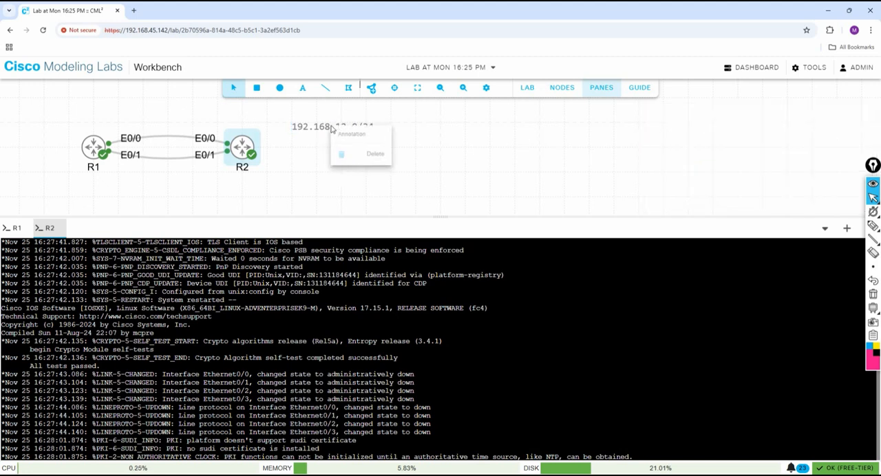
click(423, 125)
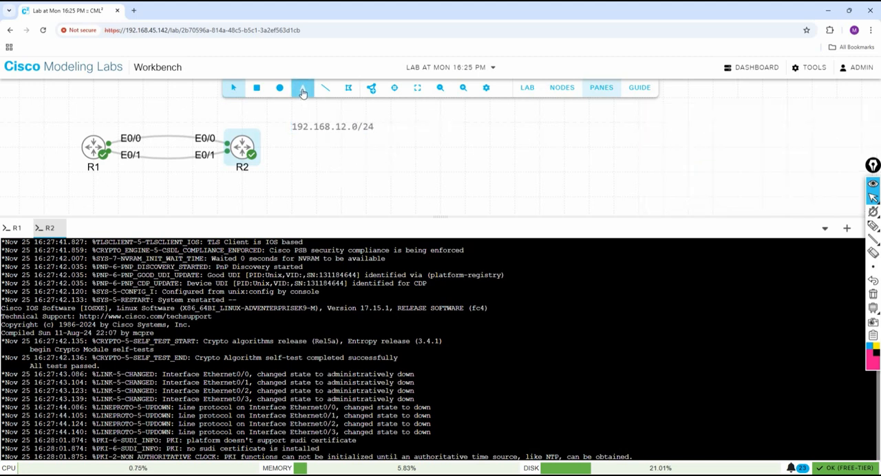
Add another text annotation reading 192.168.21.0/24 to the right of the 192.168.12.0/24 label.
click(302, 95)
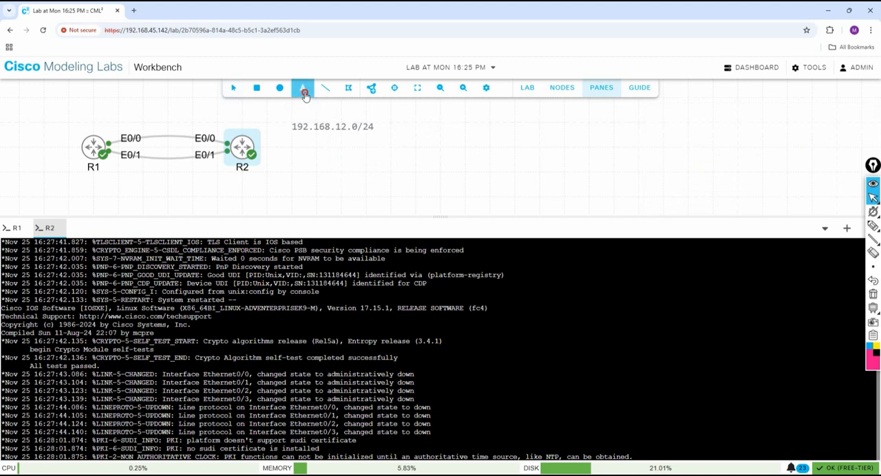
click(442, 126)
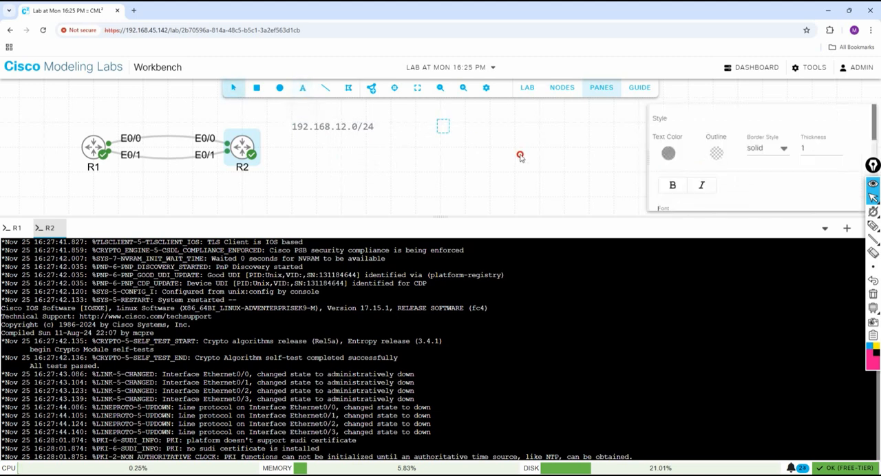
scroll(732, 178, down, 3)
scroll(732, 178, down, 1)
click(689, 140)
scroll(687, 141, up, 1)
scroll(684, 153, down, 1)
text(19)
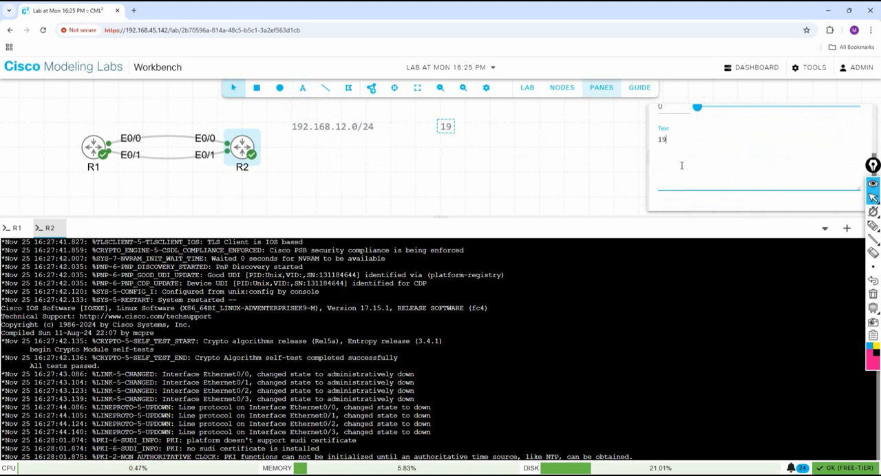
text(2.168.)
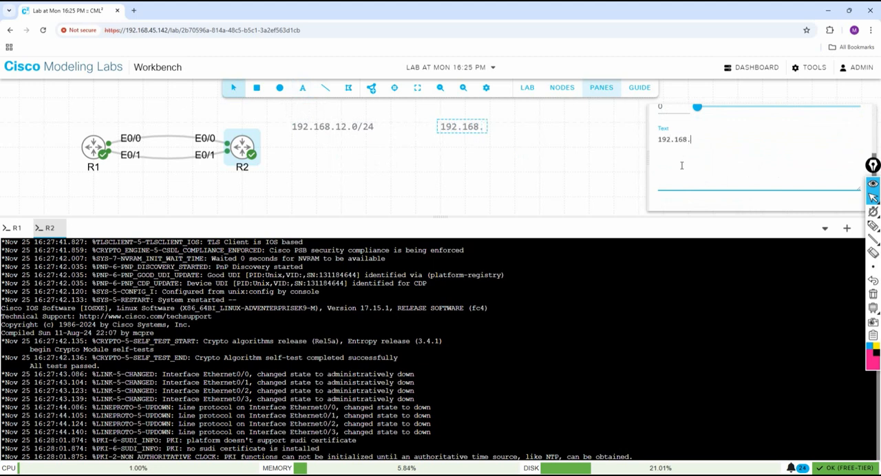
text(21.0/24)
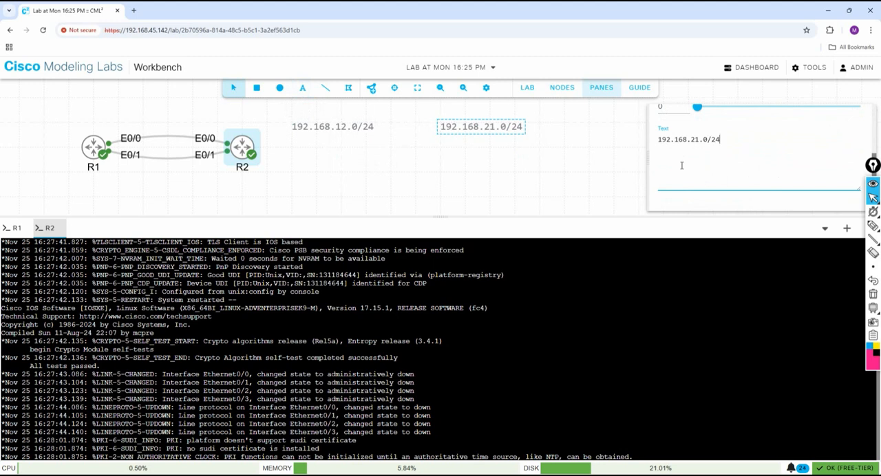
Move the 192.168.12.0/24 label to just above the upper link between R1 and R2.
click(494, 207)
drag(338, 128, 313, 133)
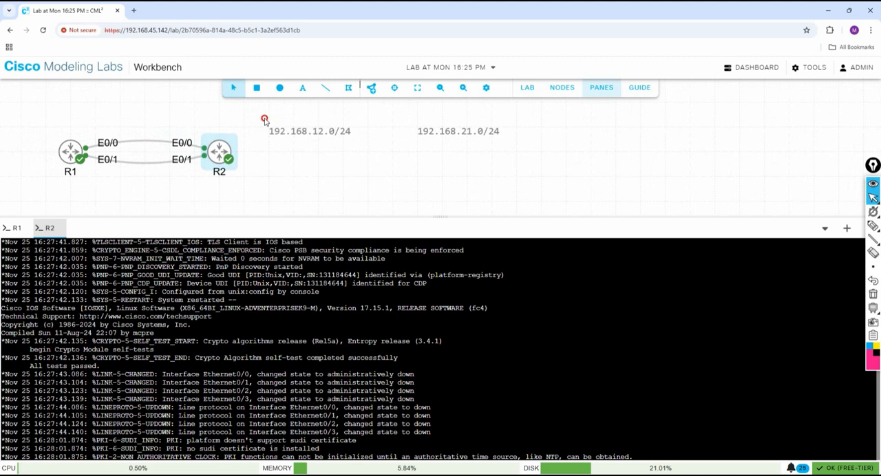
click(338, 130)
drag(338, 130, 148, 110)
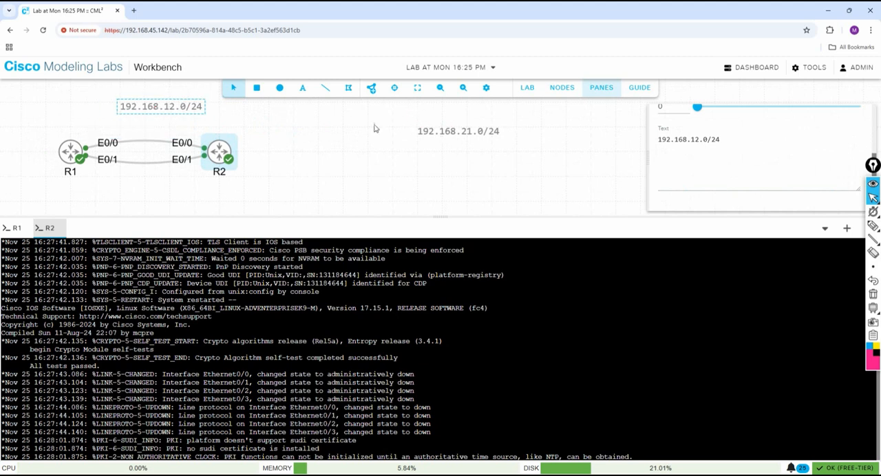
drag(147, 107, 137, 133)
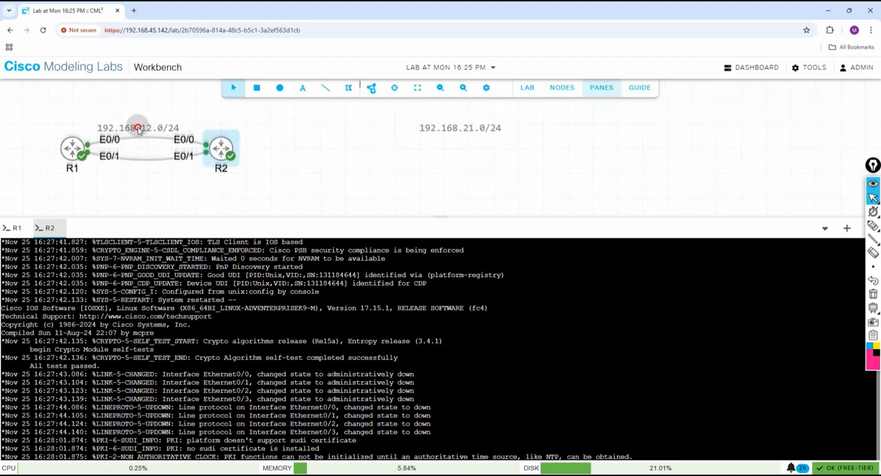
mouse_move(150, 127)
mouse_down()
mouse_move(179, 135)
mouse_move(158, 122)
mouse_up()
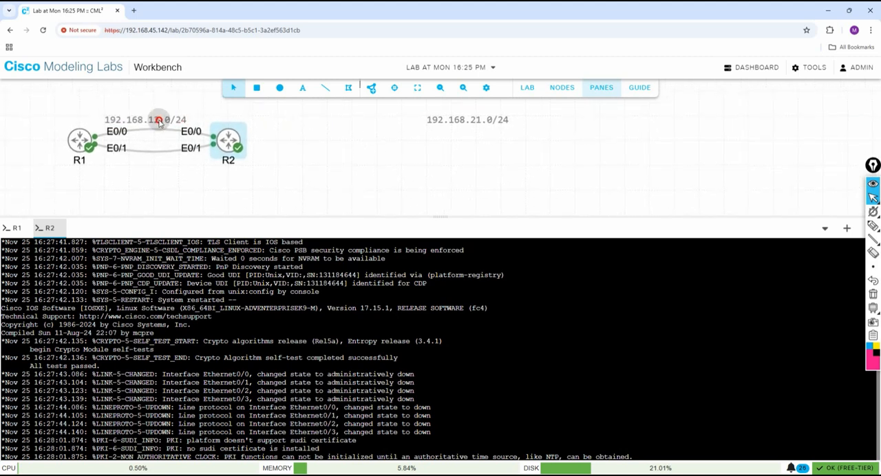
click(158, 102)
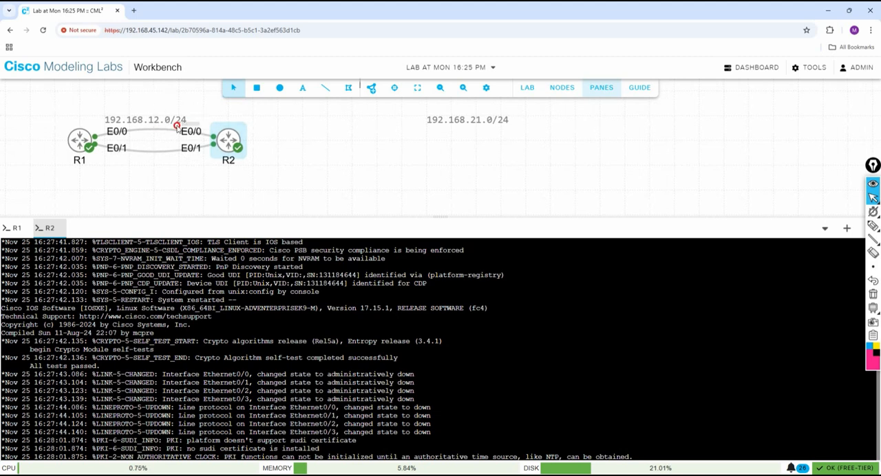
click(103, 119)
mouse_move(144, 121)
mouse_down()
mouse_move(143, 108)
mouse_move(140, 123)
mouse_move(127, 121)
mouse_move(205, 132)
mouse_move(191, 126)
mouse_up()
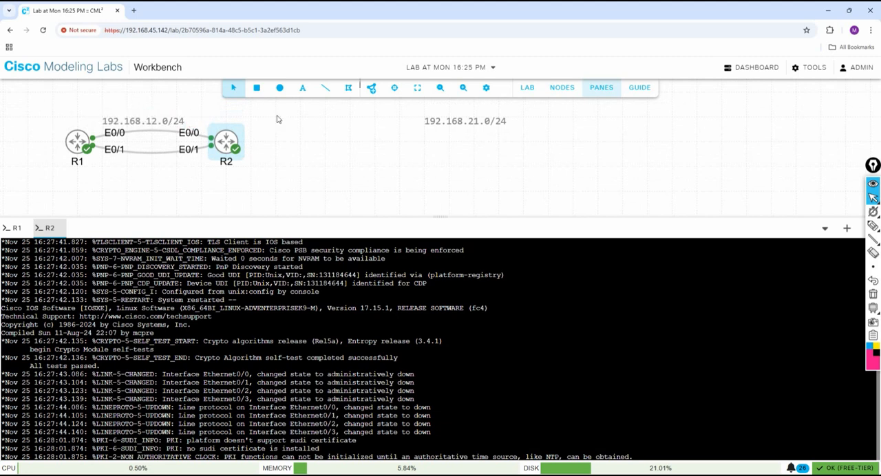
Move the 192.168.21.0/24 label to just below the lower link between R1 and R2, aligned with the 192.168.12.0/24 label.
drag(415, 108, 442, 112)
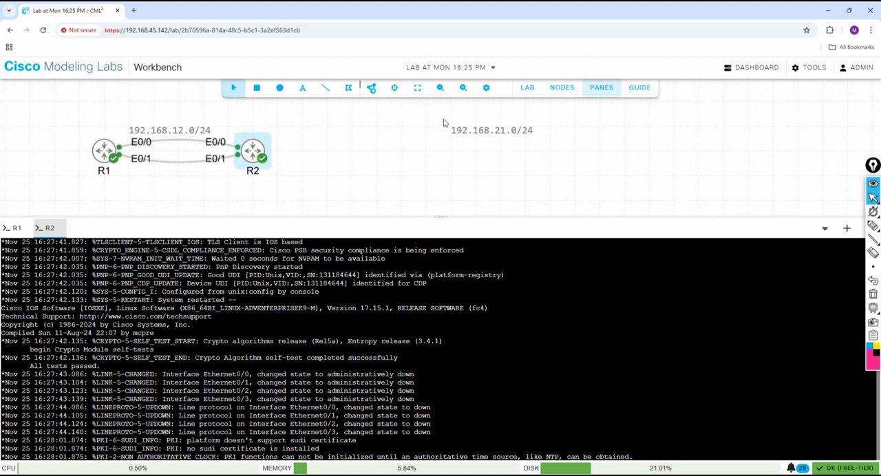
click(502, 133)
drag(501, 133, 175, 180)
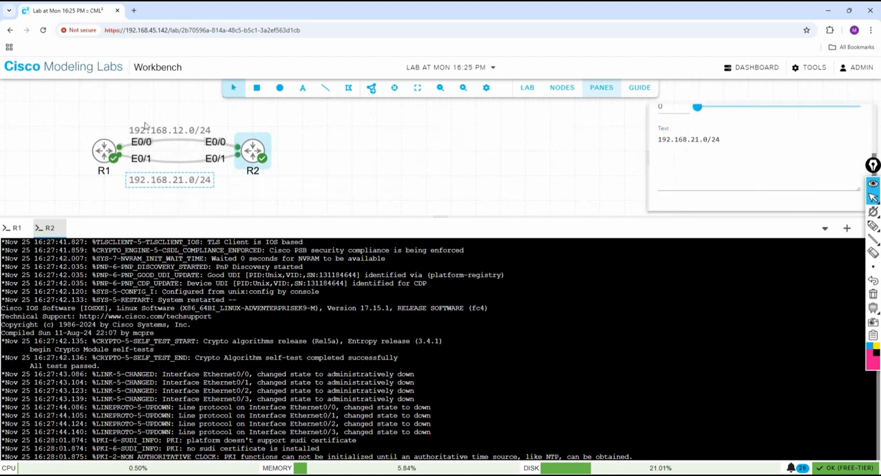
click(126, 112)
click(190, 126)
mouse_move(191, 126)
mouse_down()
mouse_move(198, 123)
mouse_move(179, 118)
mouse_up()
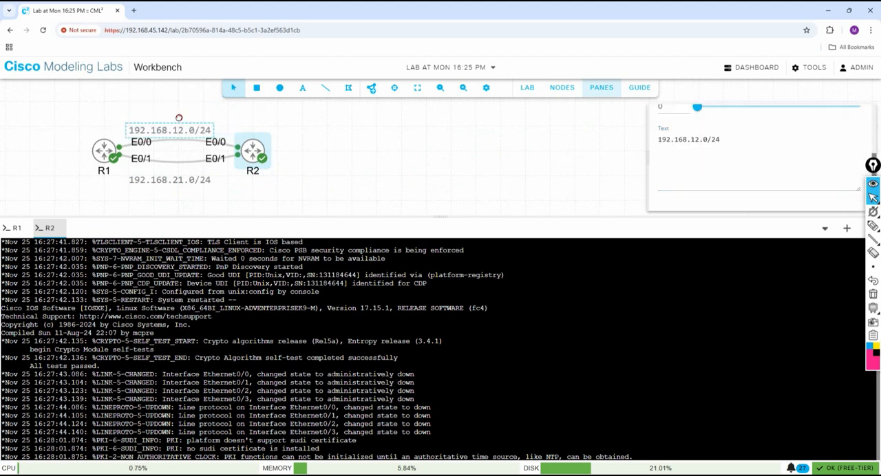
click(392, 147)
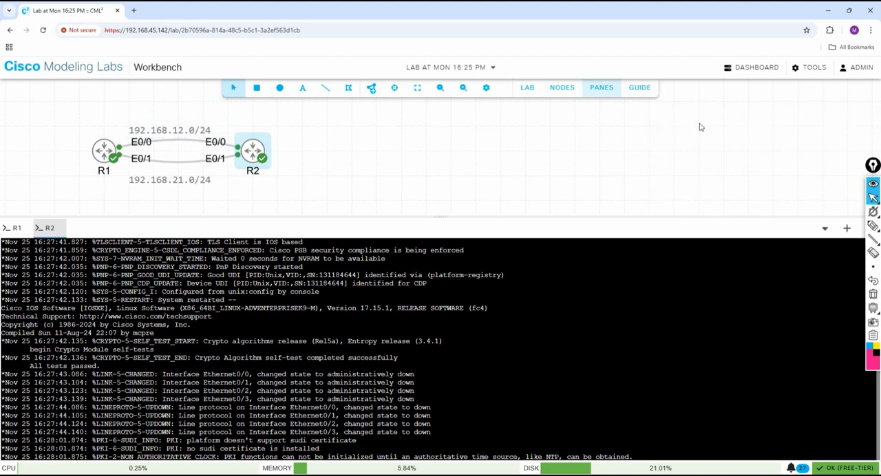
Add a text annotation reading "Lo 0 8.8.8.8/8" just to the right of R2.
click(307, 91)
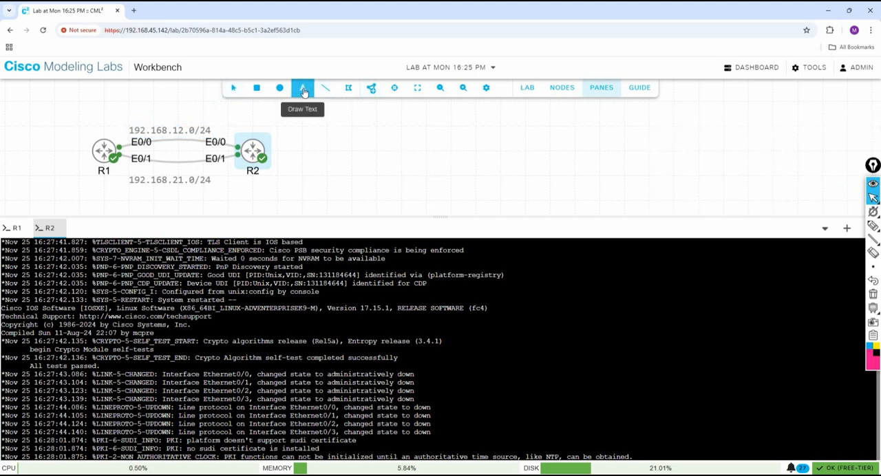
click(304, 107)
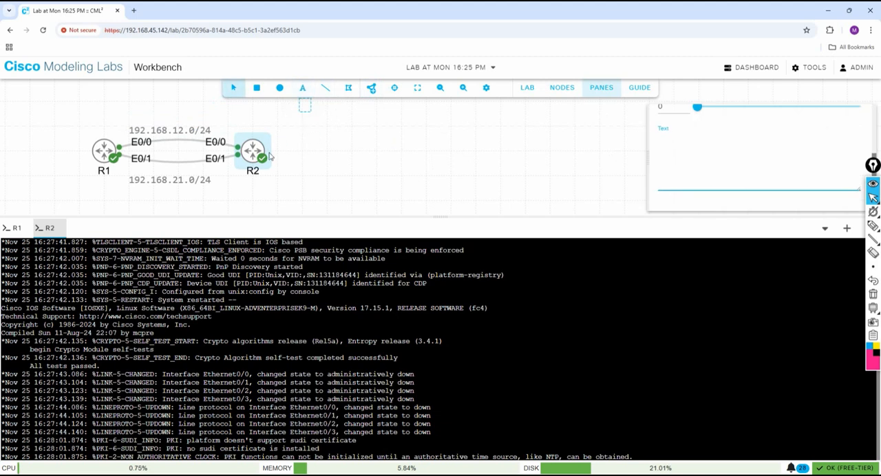
mouse_move(300, 108)
mouse_down()
mouse_move(312, 155)
mouse_move(287, 155)
mouse_up()
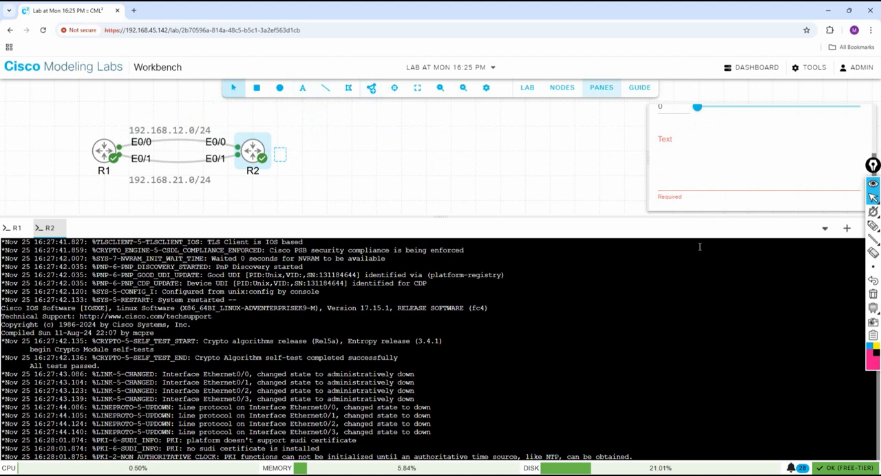
scroll(686, 149, up, 2)
scroll(685, 149, down, 1)
click(682, 191)
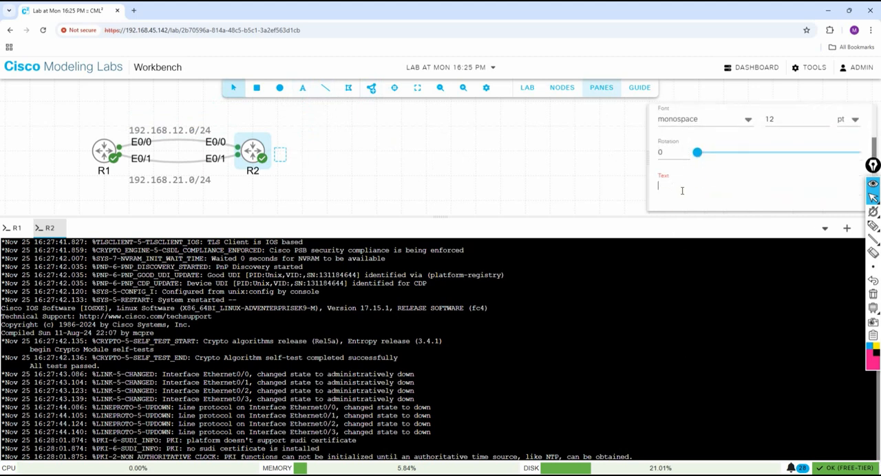
text(Lo 0 8.8.8.)
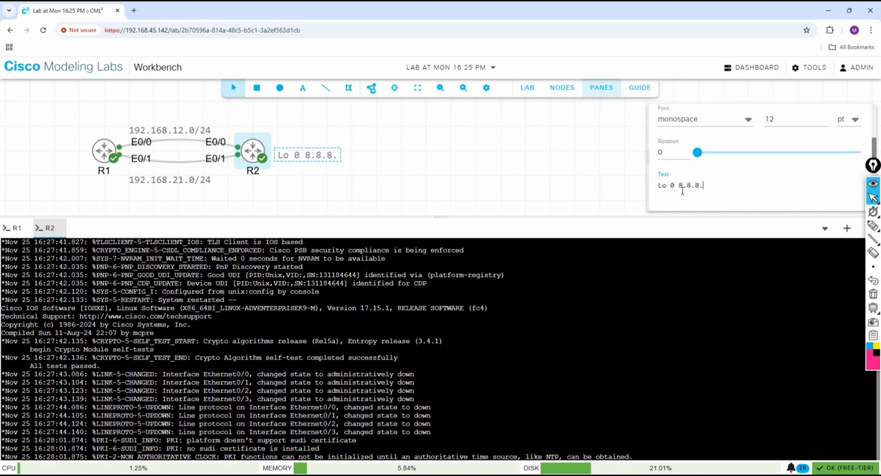
text(8/8)
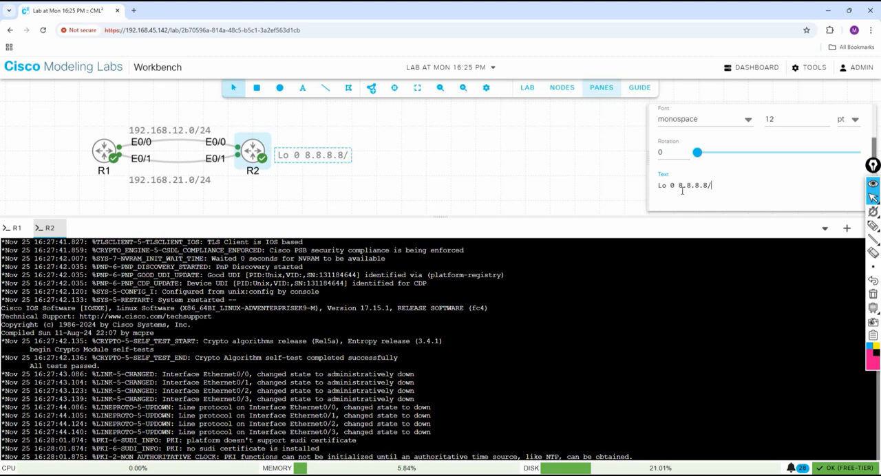
click(488, 168)
Switch to R1's console, enlarge the console area up to just below the topology, and bring up the router's command prompt.
drag(73, 124, 39, 102)
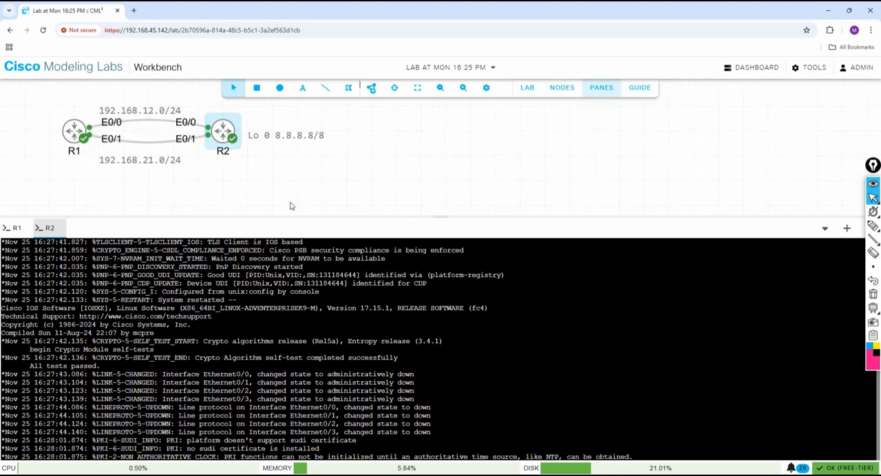
click(14, 227)
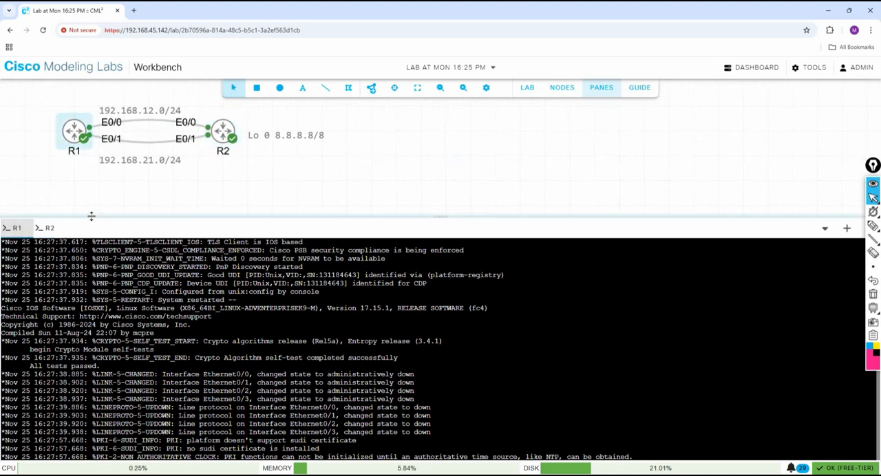
drag(91, 216, 130, 177)
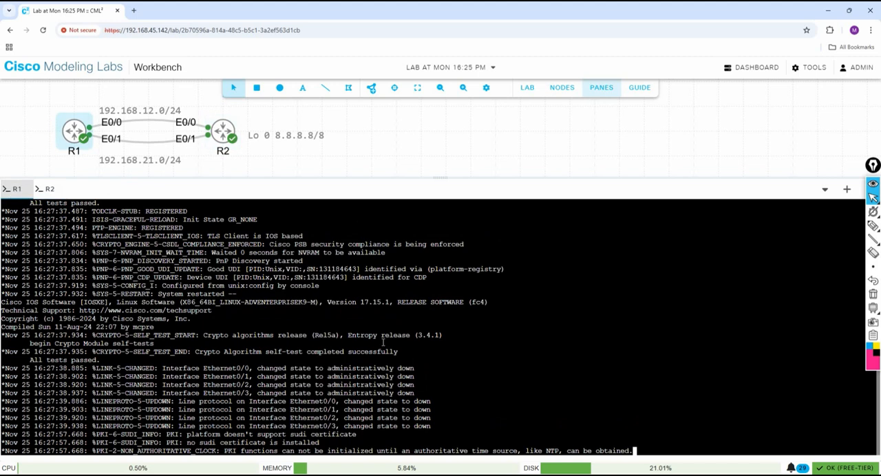
key(Return)
key(Return)
key(Return)
key(Return)
key(Return)
key(Return)
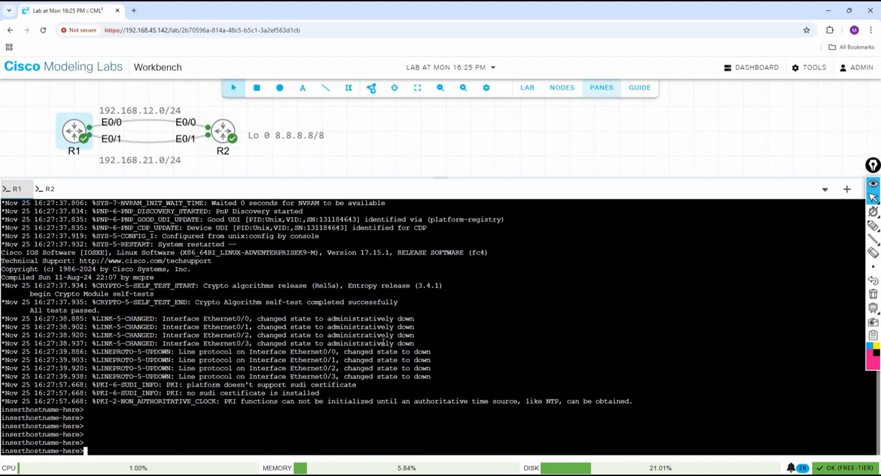